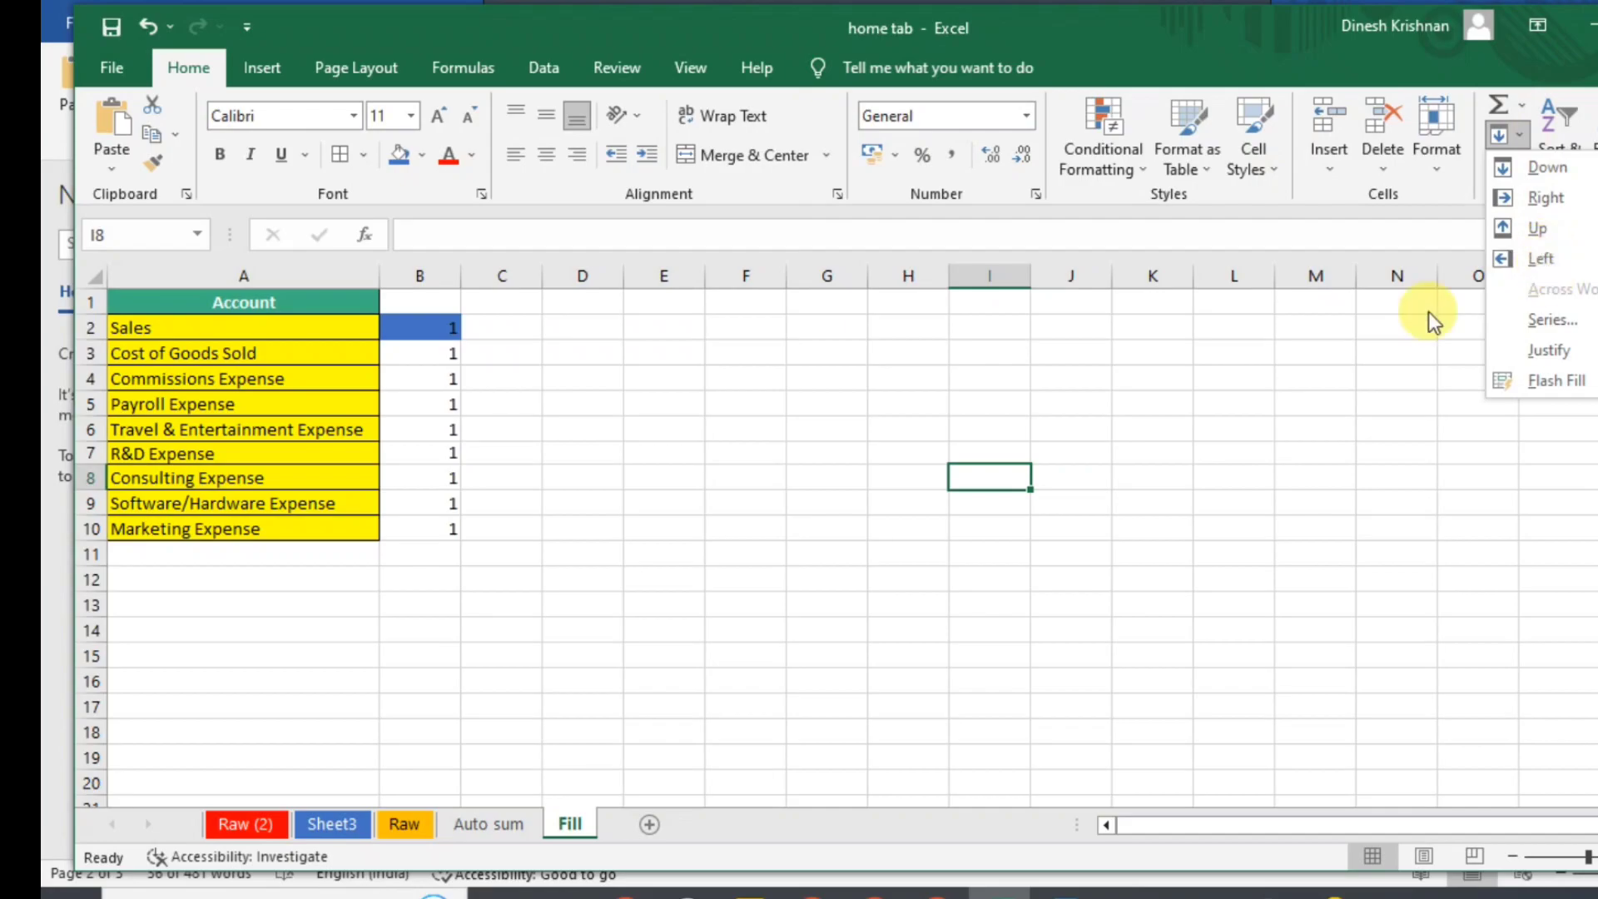
Dismiss the earlier fill options and select cells in the account list.
{"action": "left_click", "coordinate": [808, 381]}
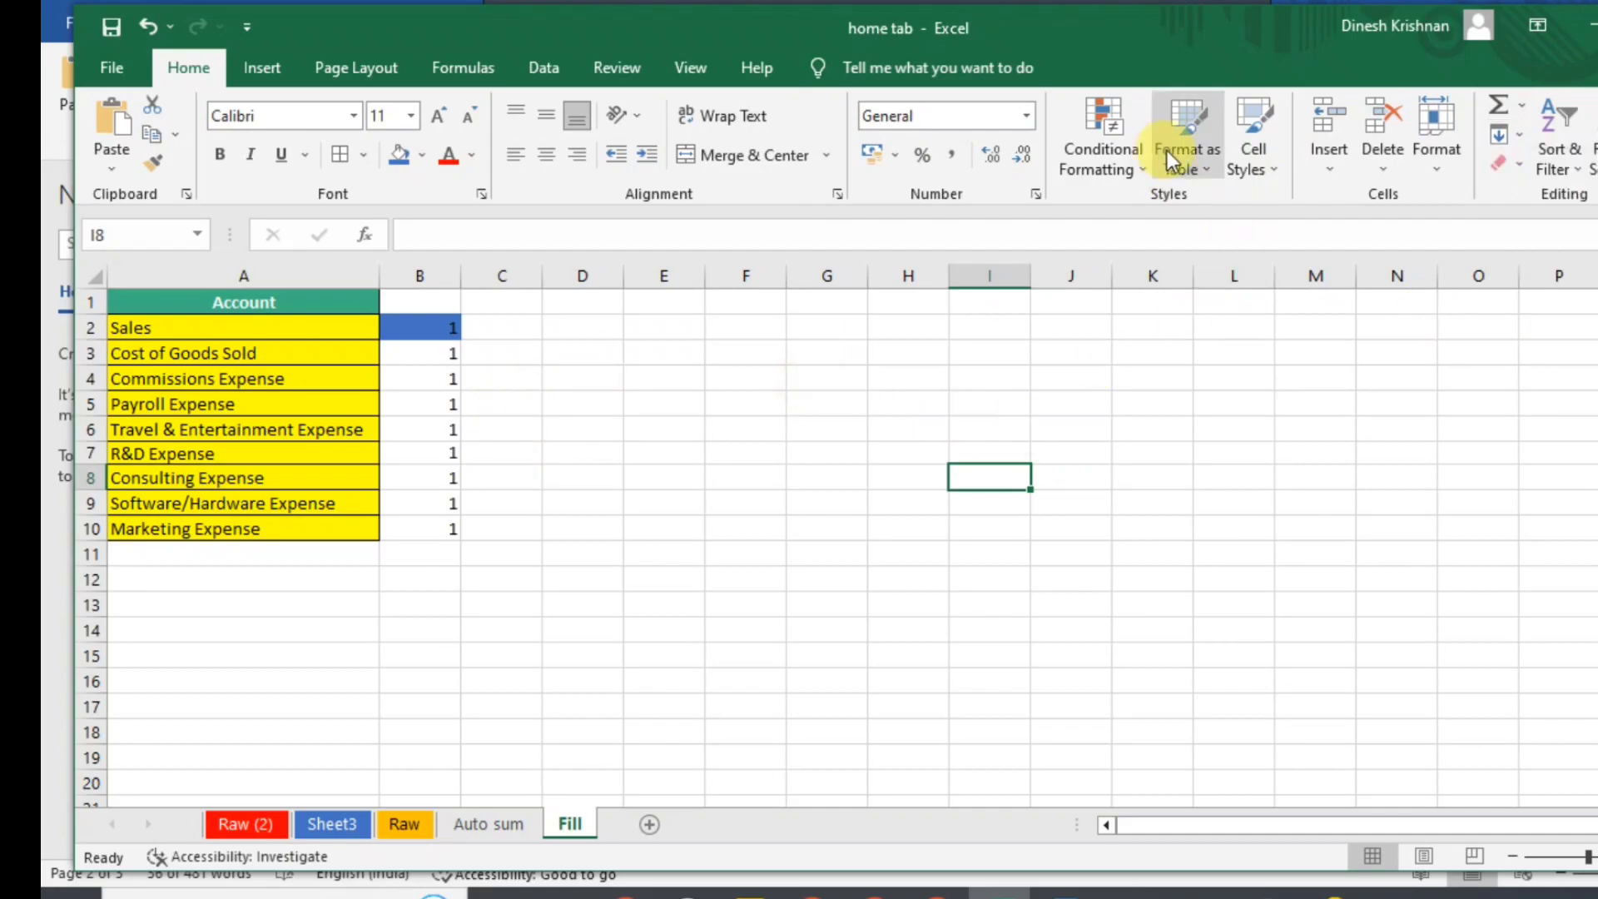
{"action": "left_click", "coordinate": [316, 352]}
{"action": "left_click", "coordinate": [364, 381]}
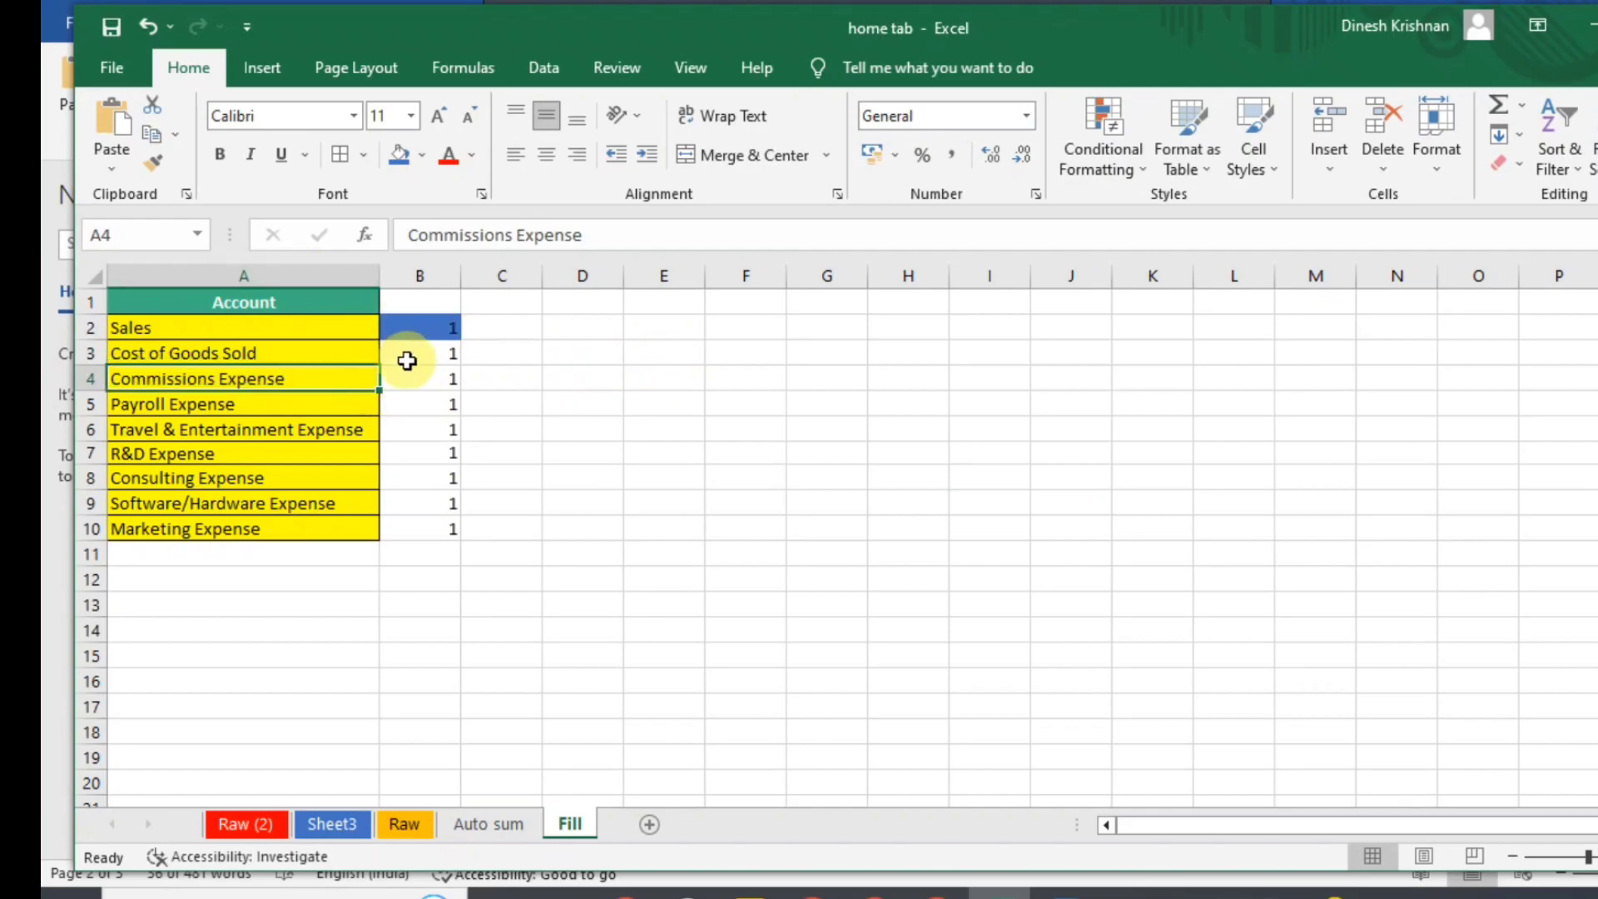
Enter 1 in C2, copy it down to C10, and apply Flash Fill to the column.
{"action": "left_click", "coordinate": [528, 333]}
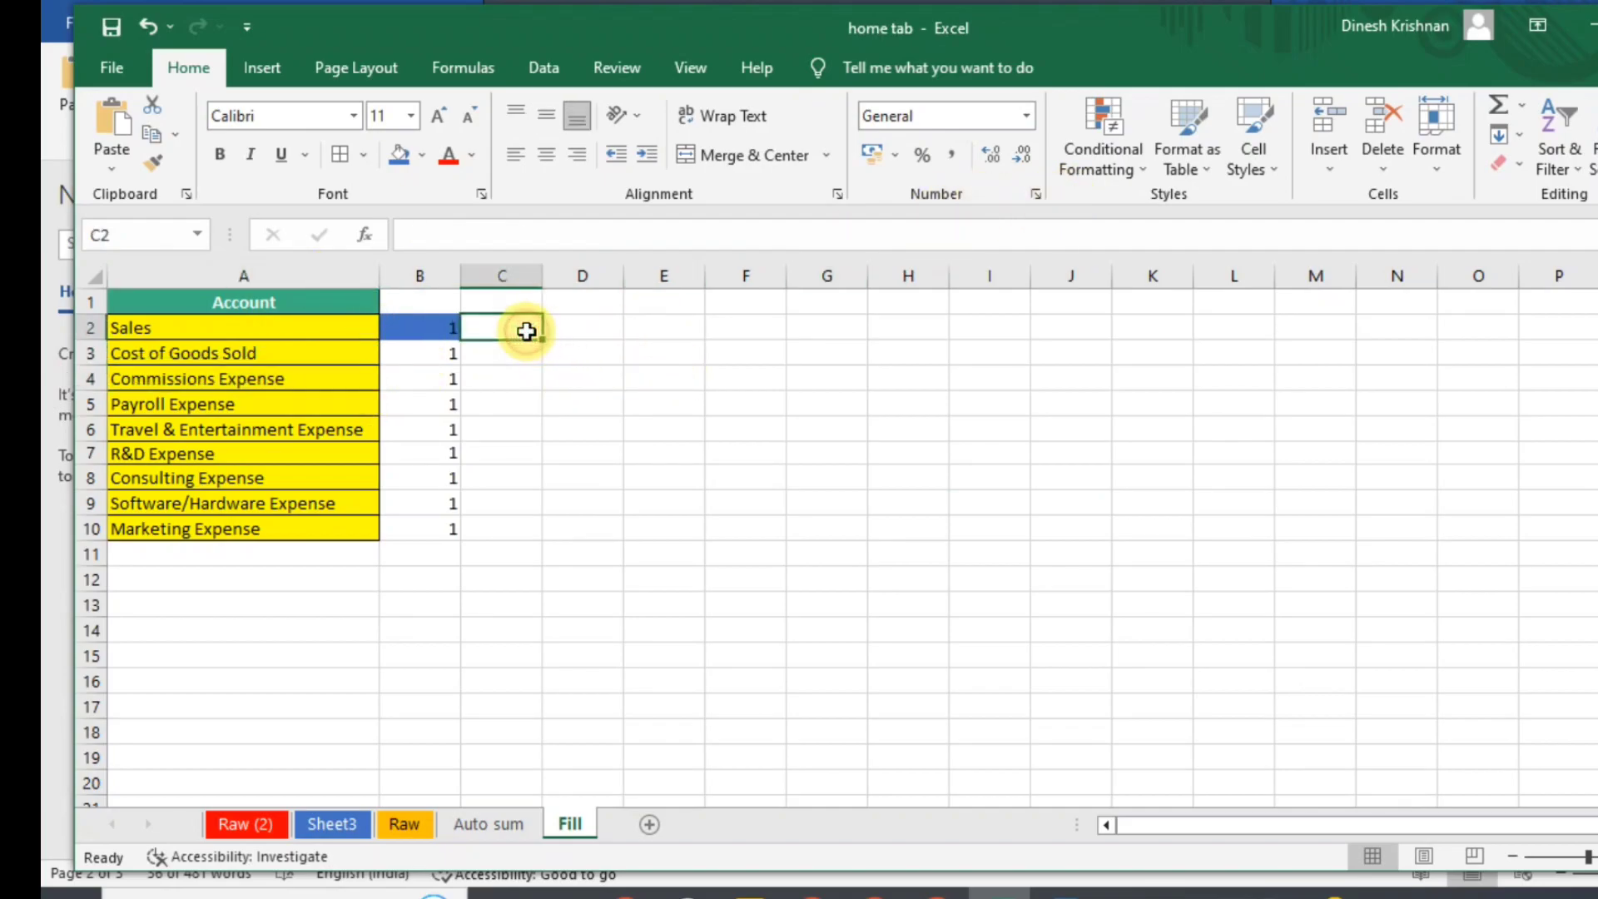
{"action": "type", "text": "1"}
{"action": "left_click", "coordinate": [526, 330]}
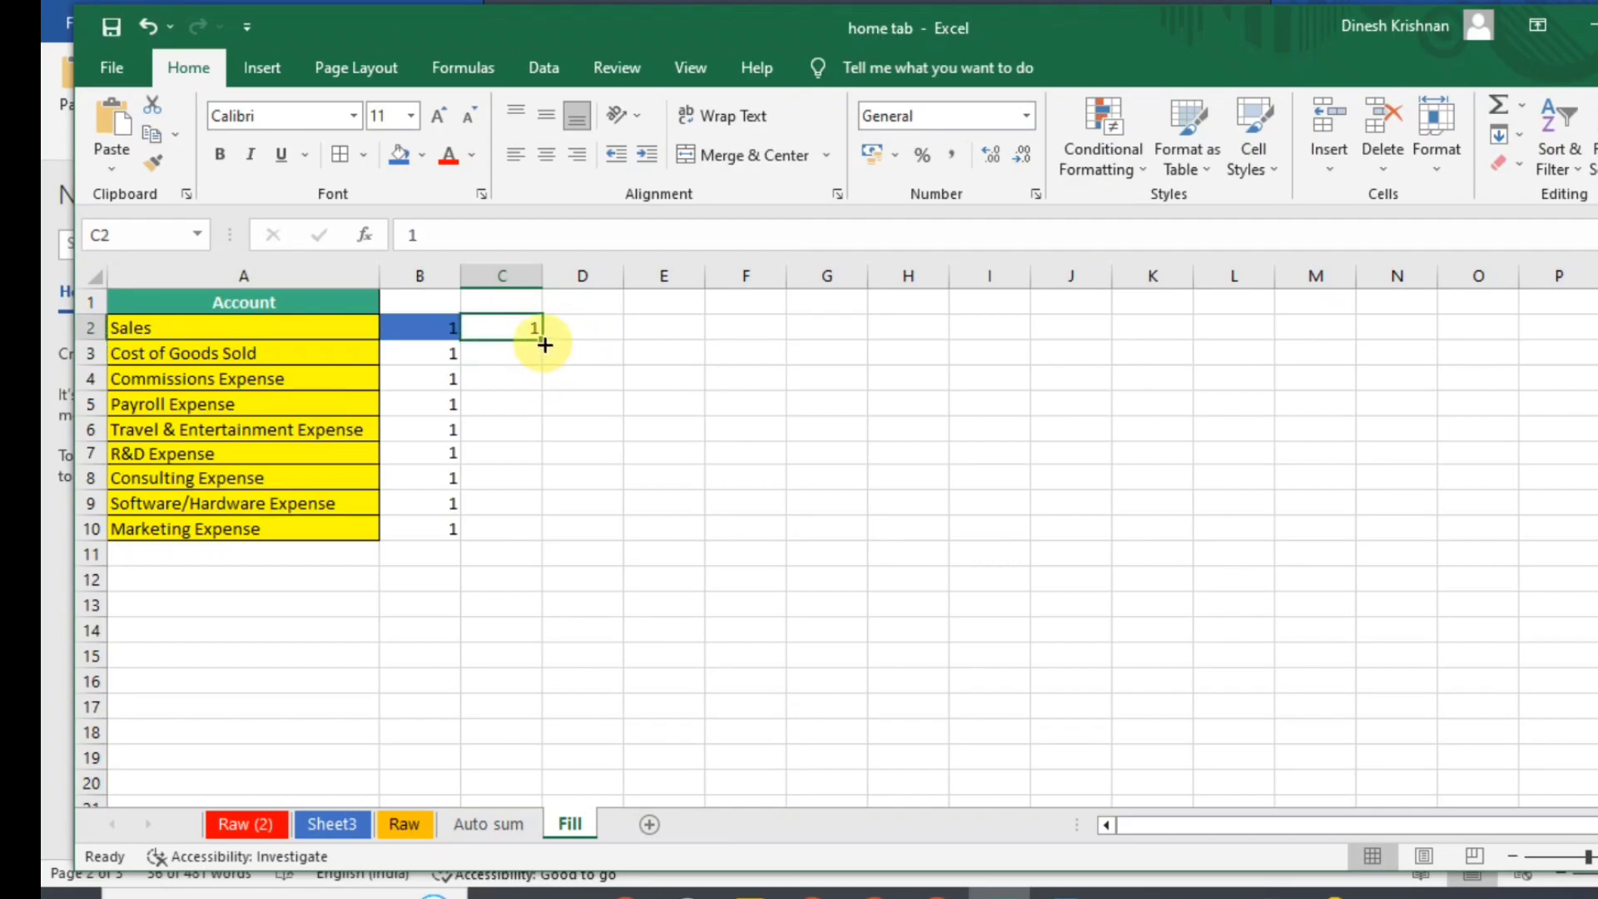
{"action": "left_click_drag", "start_coordinate": [540, 341], "coordinate": [526, 530]}
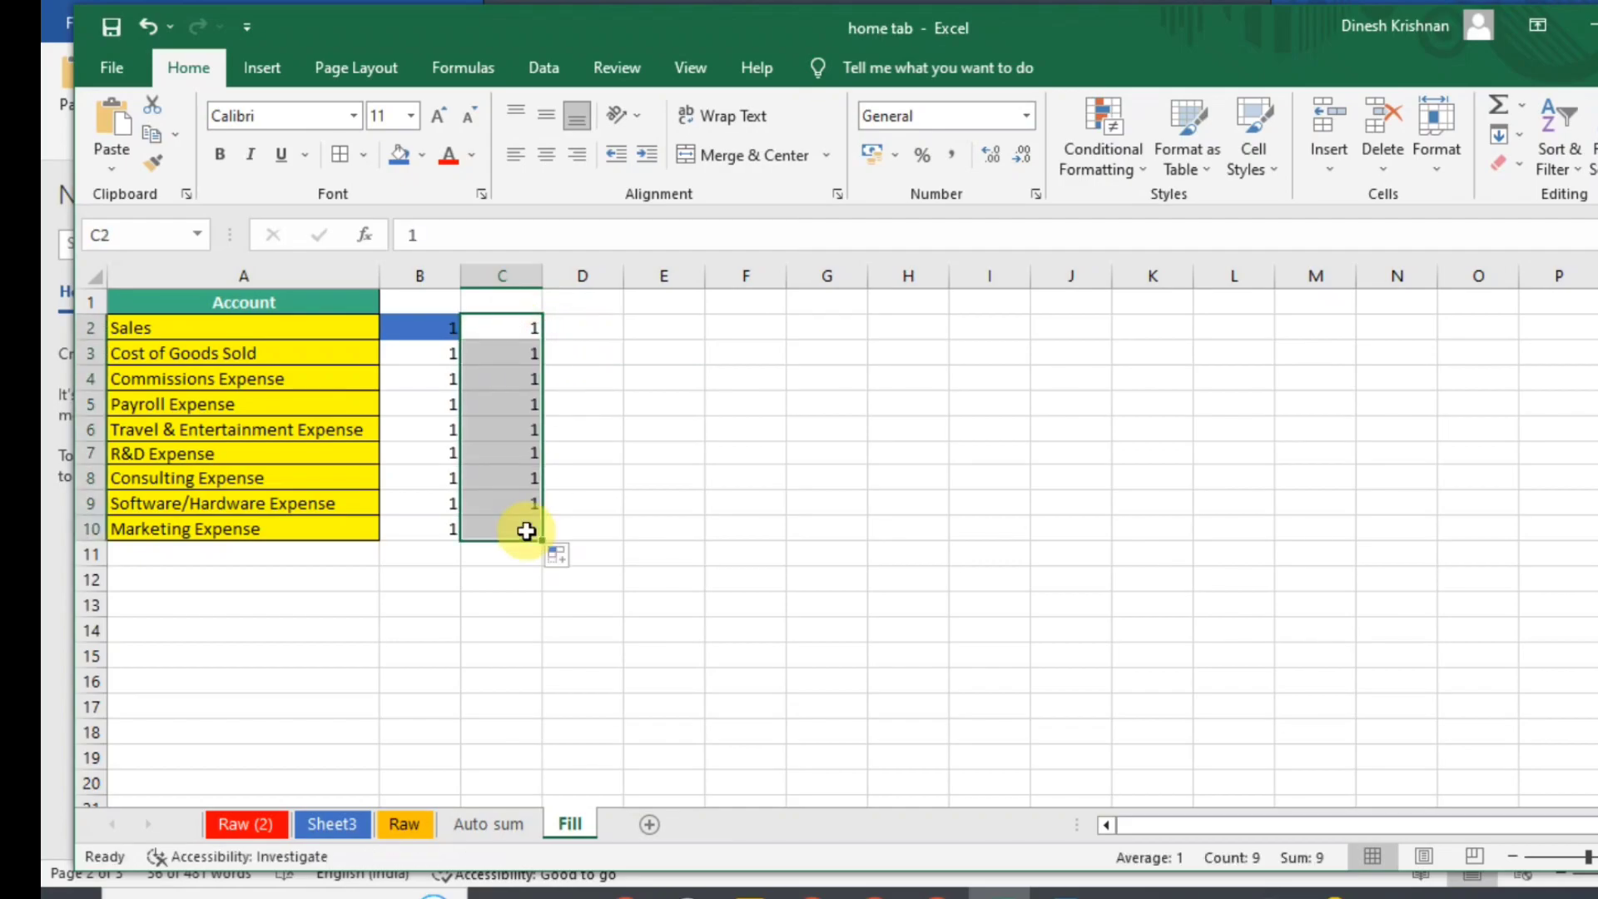
{"action": "left_click", "coordinate": [557, 556]}
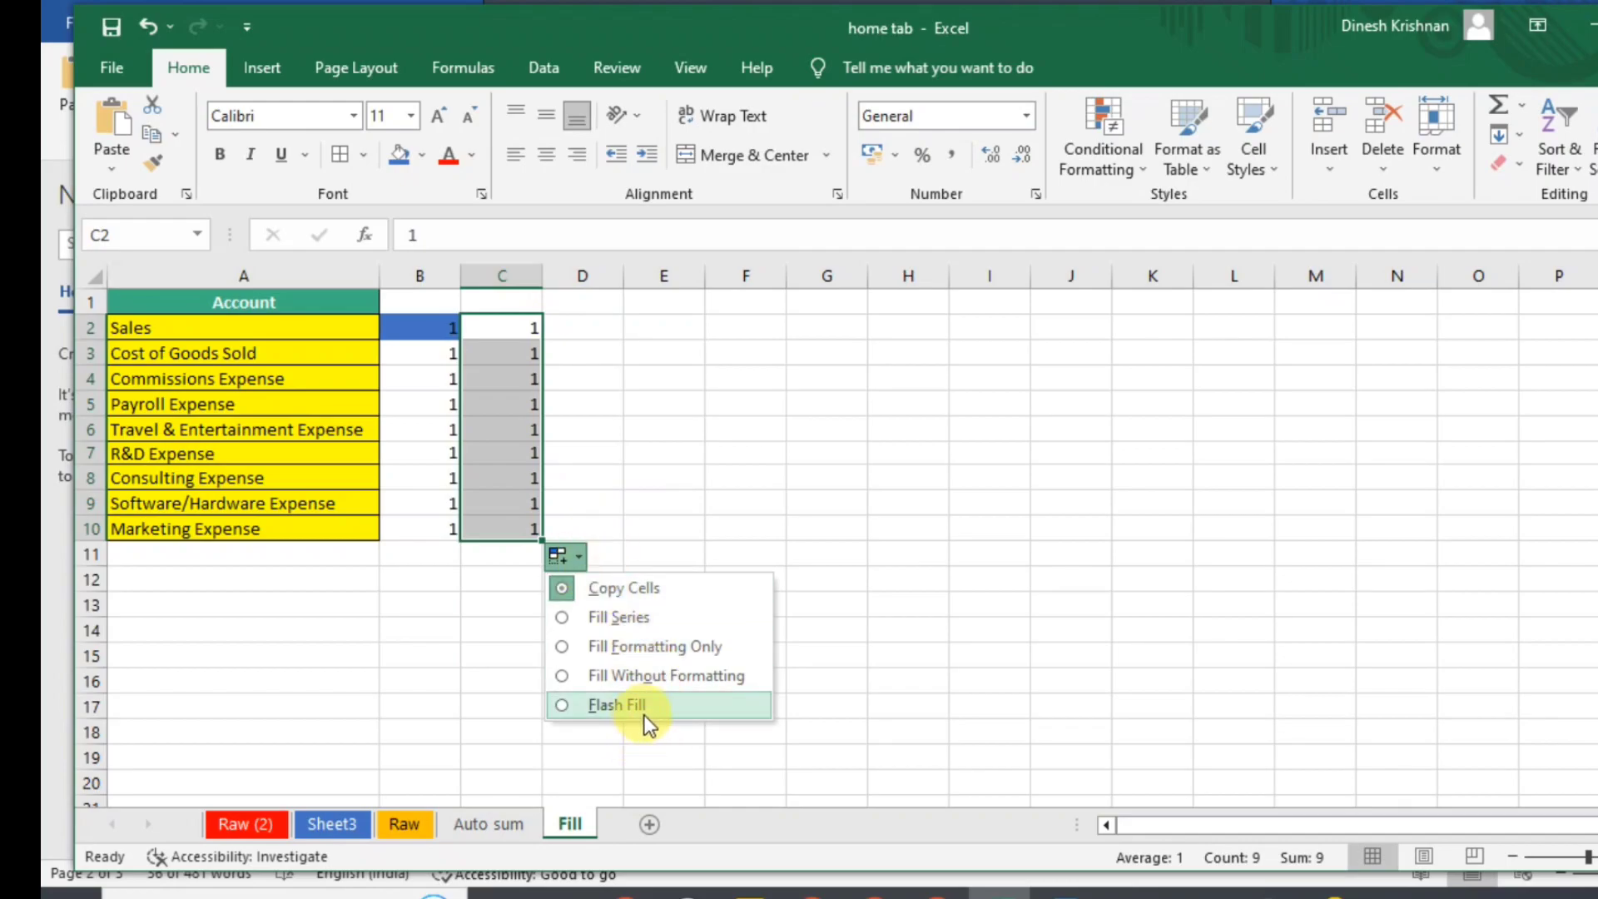
{"action": "left_click", "coordinate": [627, 701]}
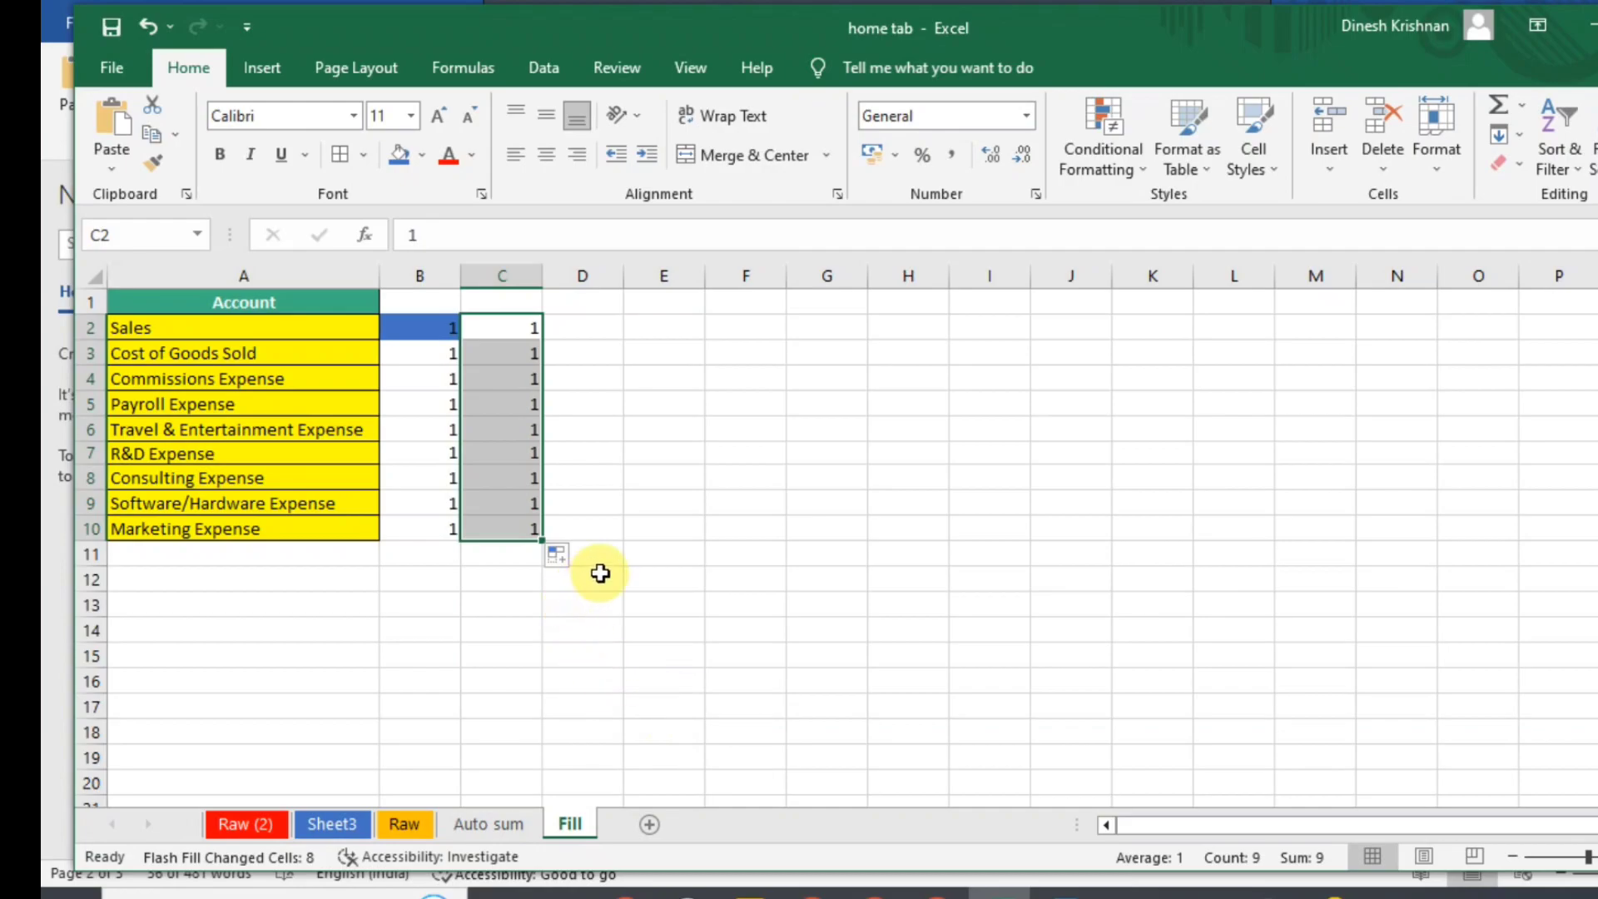
{"action": "left_click", "coordinate": [646, 524]}
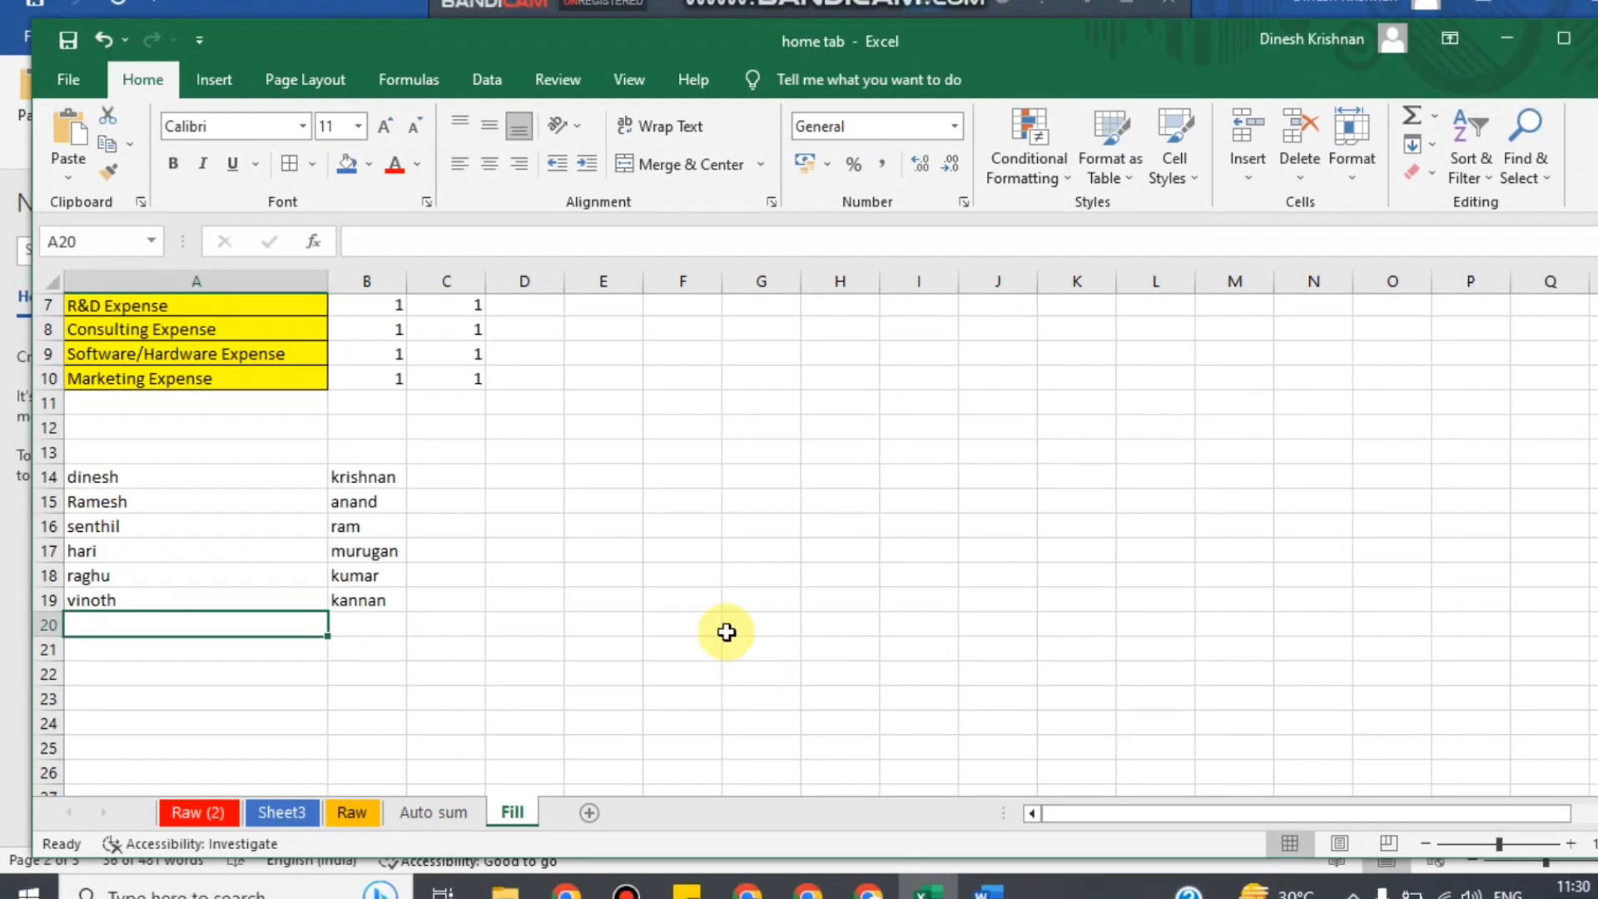
Delete rows 1–13 so the name pairs start at A1, landing on empty cell C1.
{"action": "scroll", "coordinate": [724, 632], "scroll_direction": "up", "scroll_amount": 2}
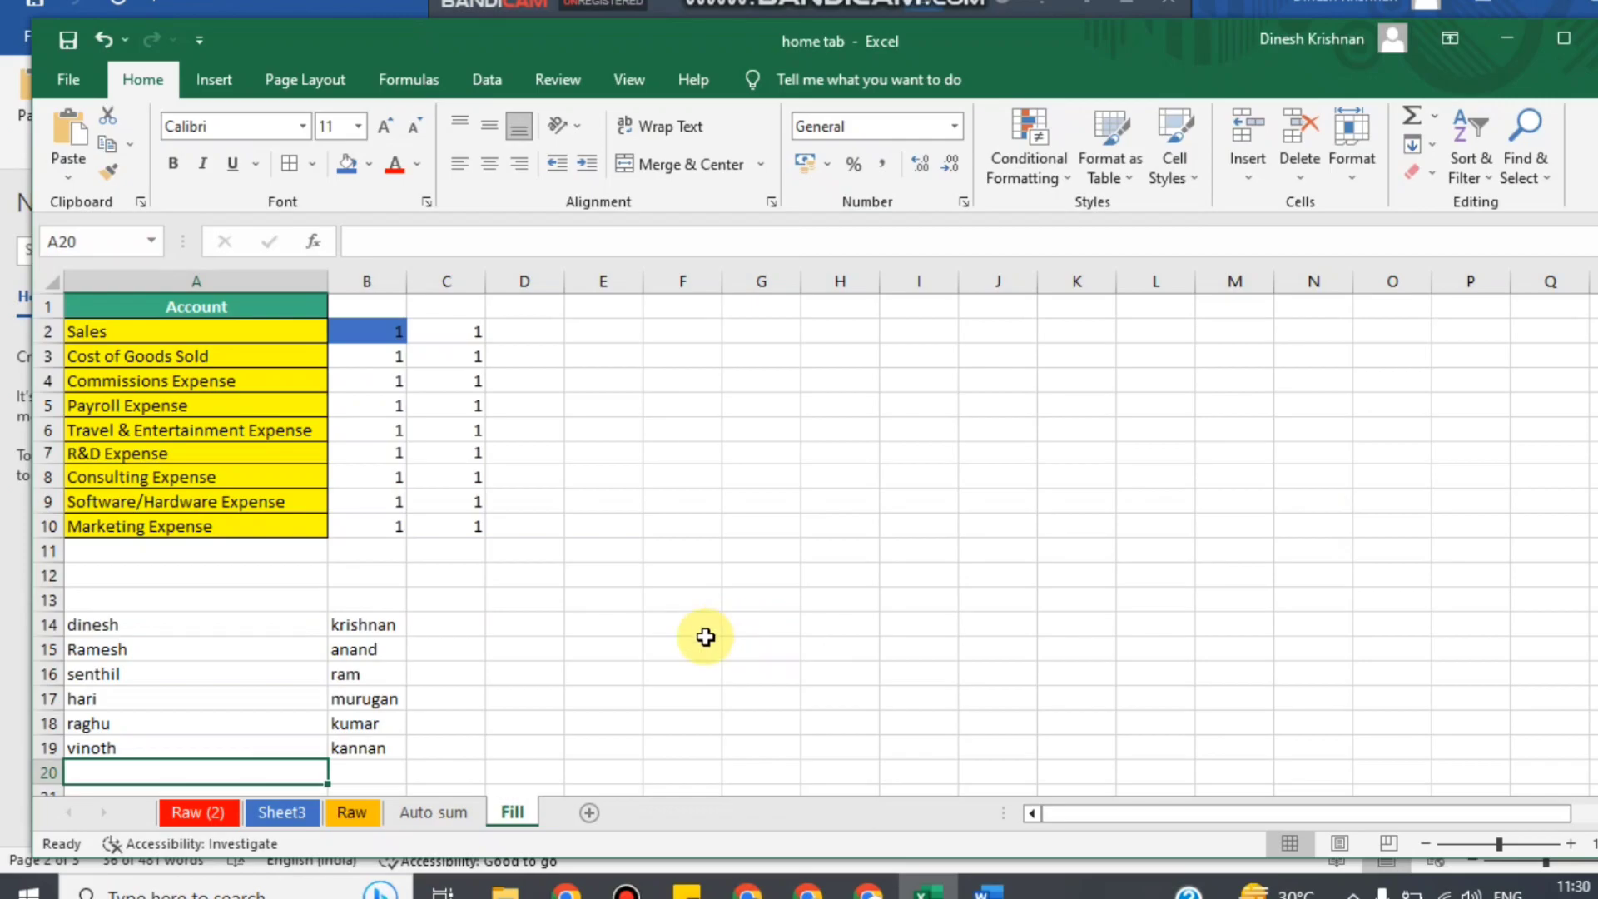
{"action": "left_click_drag", "start_coordinate": [108, 600], "coordinate": [341, 768]}
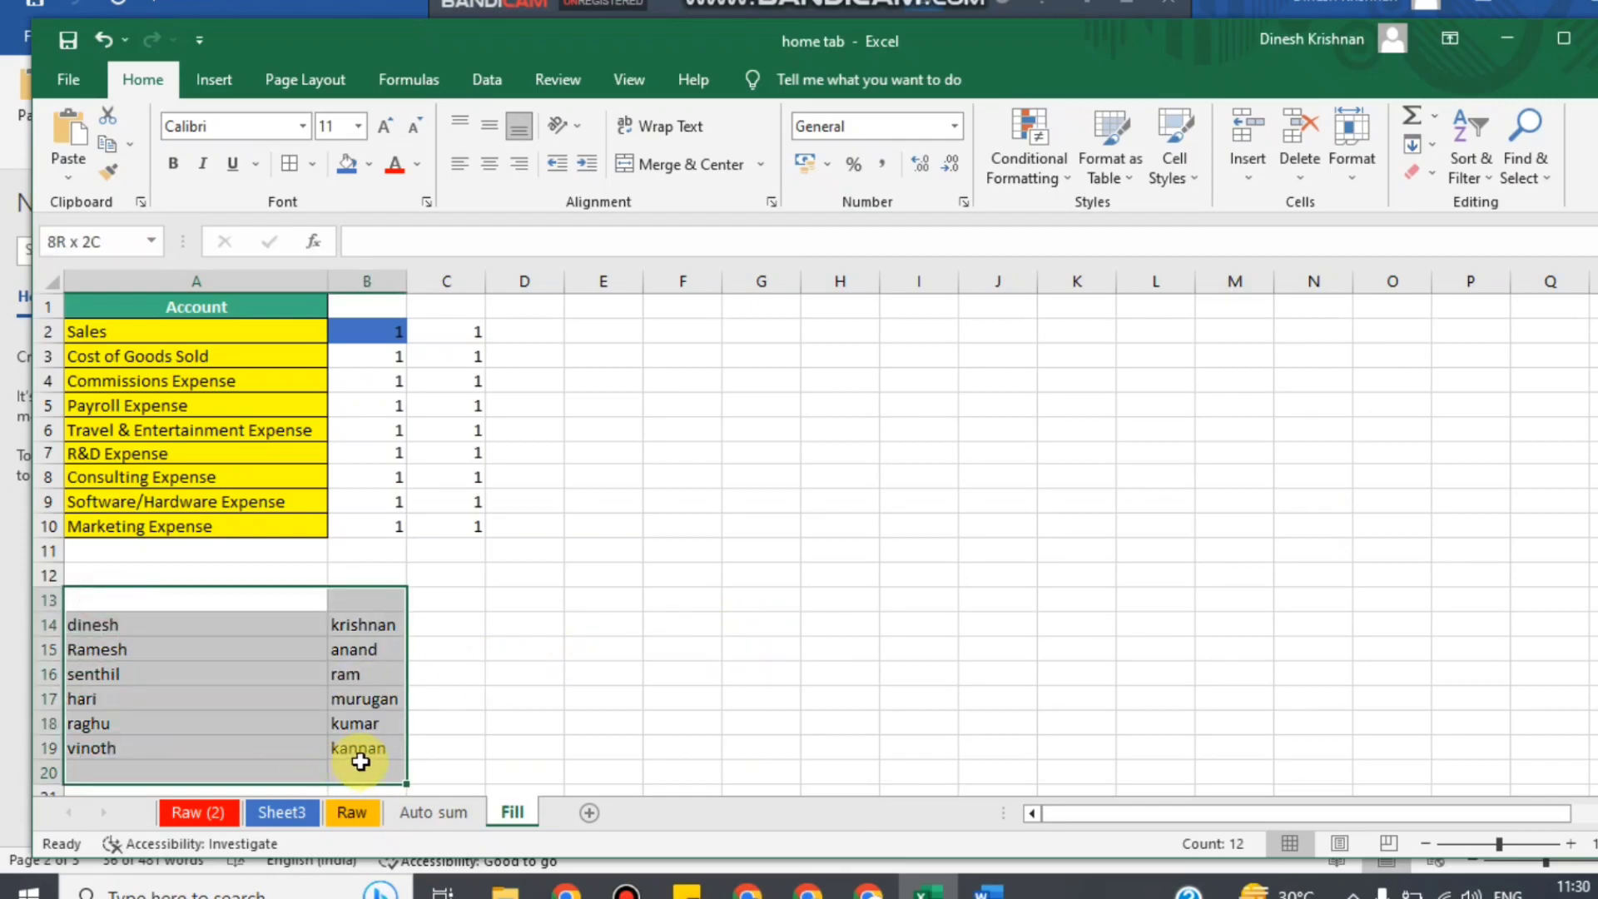
{"action": "left_click", "coordinate": [554, 732]}
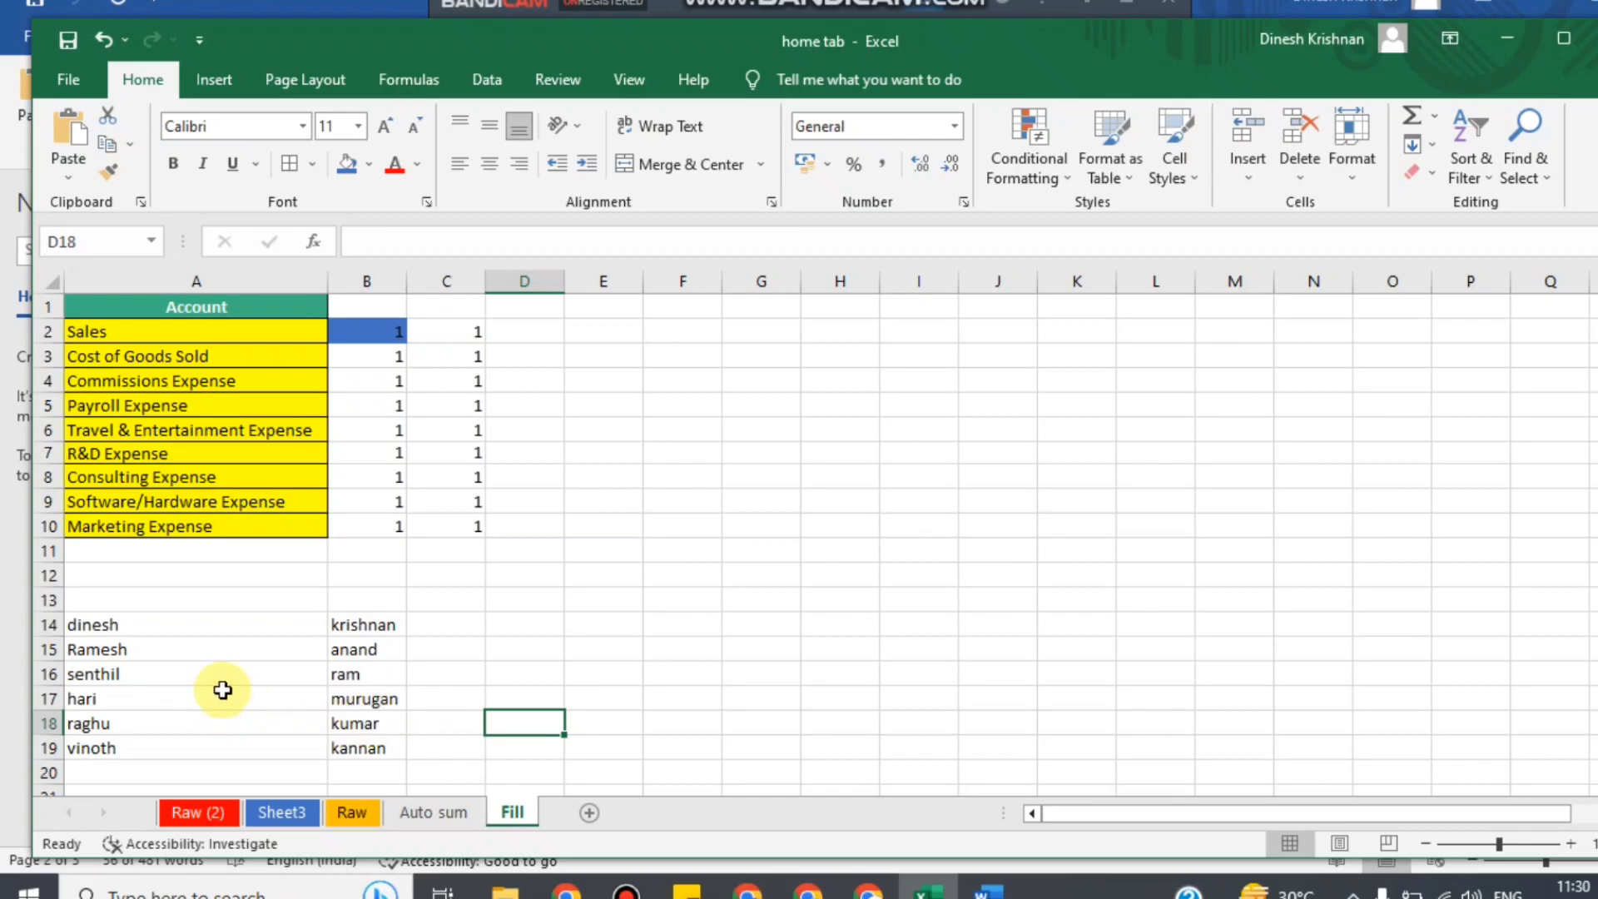
{"action": "left_click_drag", "start_coordinate": [151, 591], "coordinate": [140, 275]}
{"action": "key", "text": "ctrl+minus"}
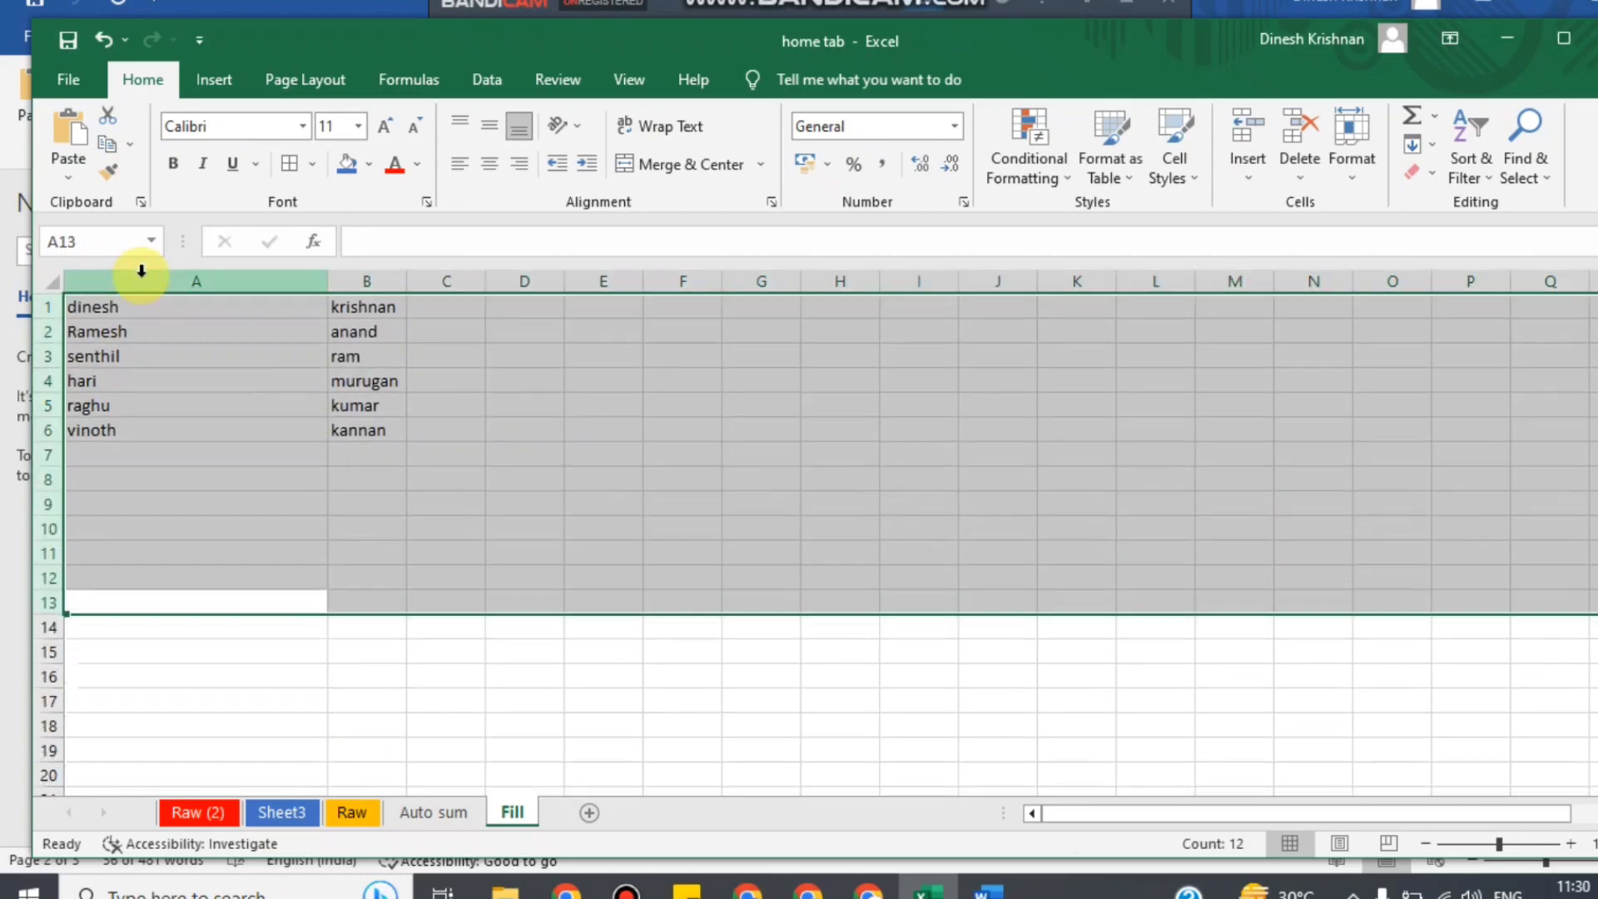
{"action": "key", "text": "Down"}
{"action": "key", "text": "Up"}
{"action": "key", "text": "Up"}
{"action": "key", "text": "Up"}
{"action": "key", "text": "Up"}
{"action": "key", "text": "Up"}
{"action": "key", "text": "Up"}
{"action": "key", "text": "Up"}
{"action": "key", "text": "Up"}
{"action": "key", "text": "Up"}
{"action": "key", "text": "Up"}
{"action": "key", "text": "Up"}
{"action": "key", "text": "Up"}
{"action": "key", "text": "Up"}
{"action": "key", "text": "Right"}
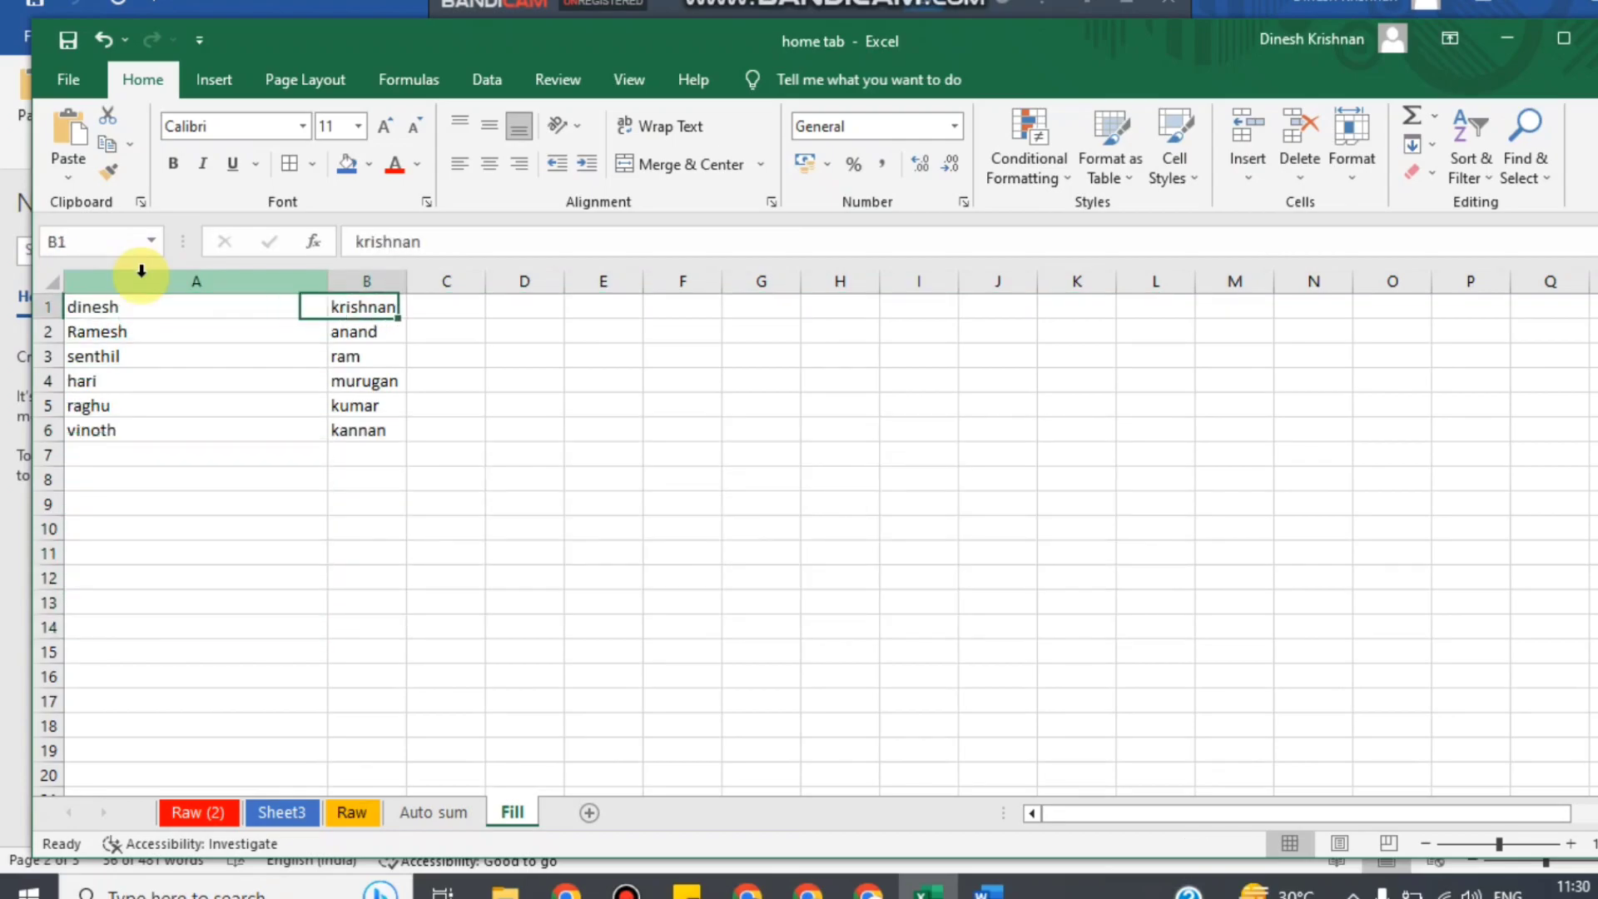
{"action": "key", "text": "Right"}
{"action": "key", "text": "Right"}
{"action": "key", "text": "Left"}
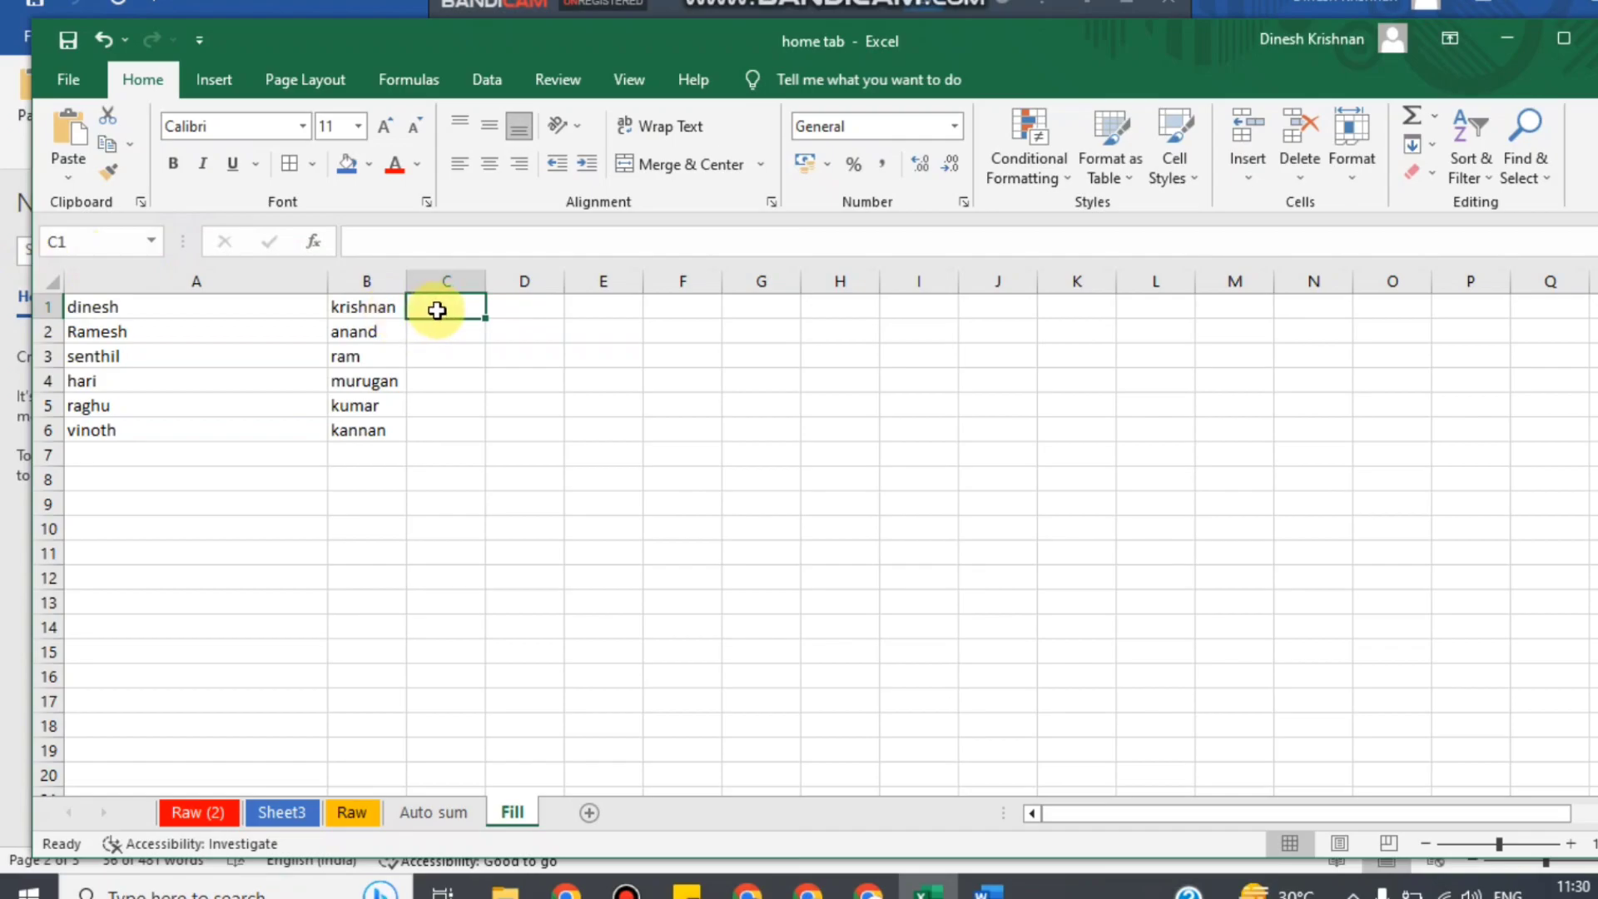
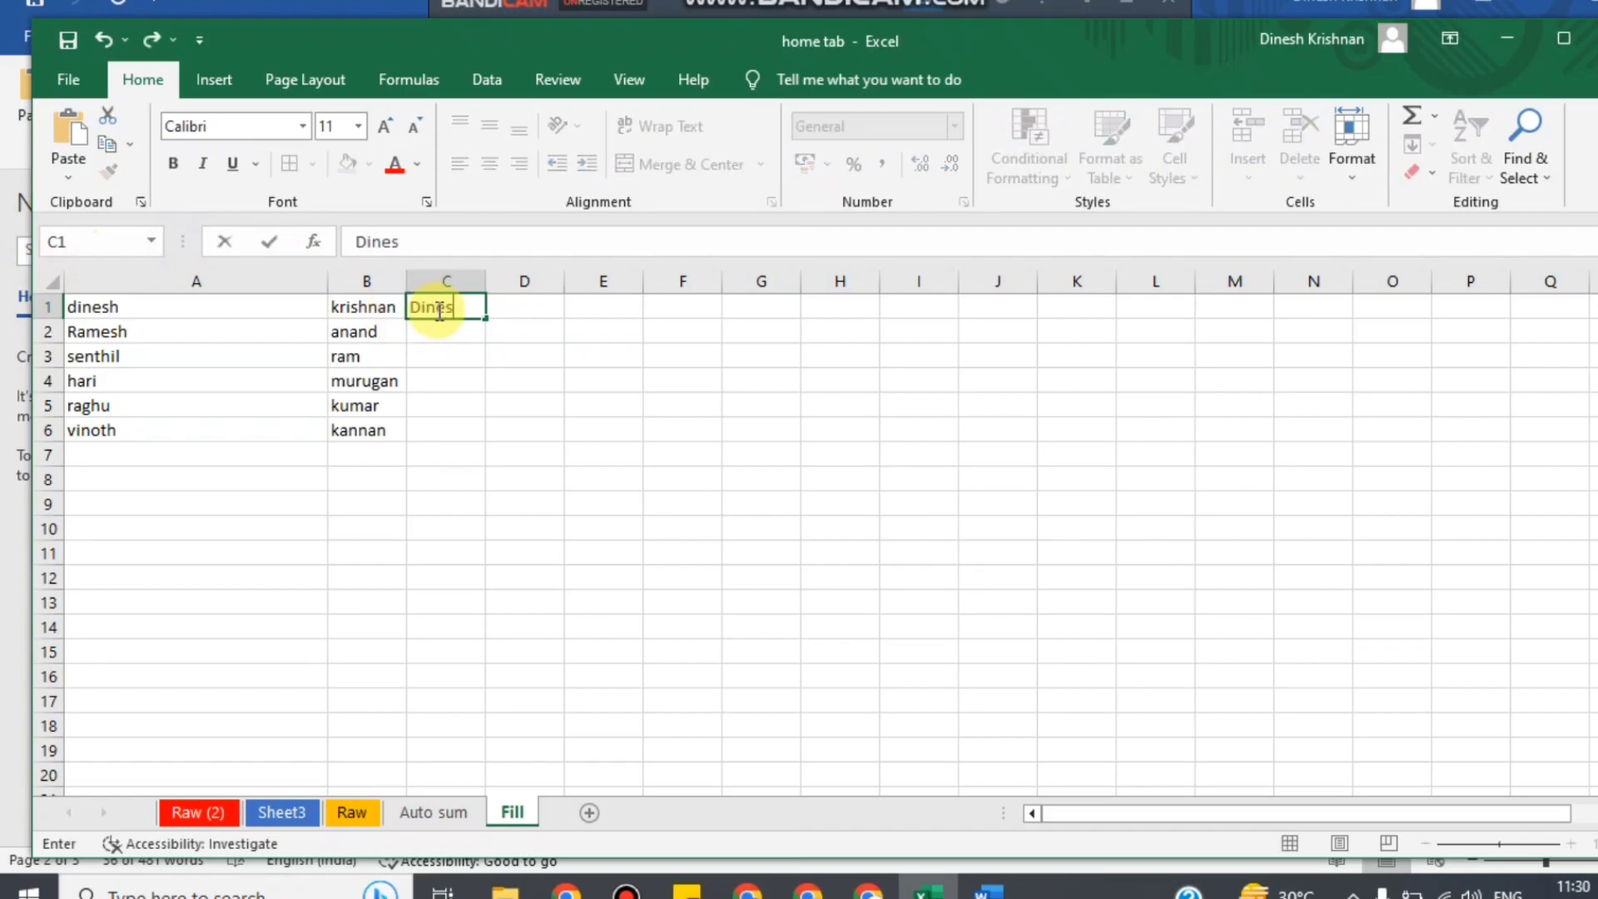
{"action": "key", "text": "Return"}
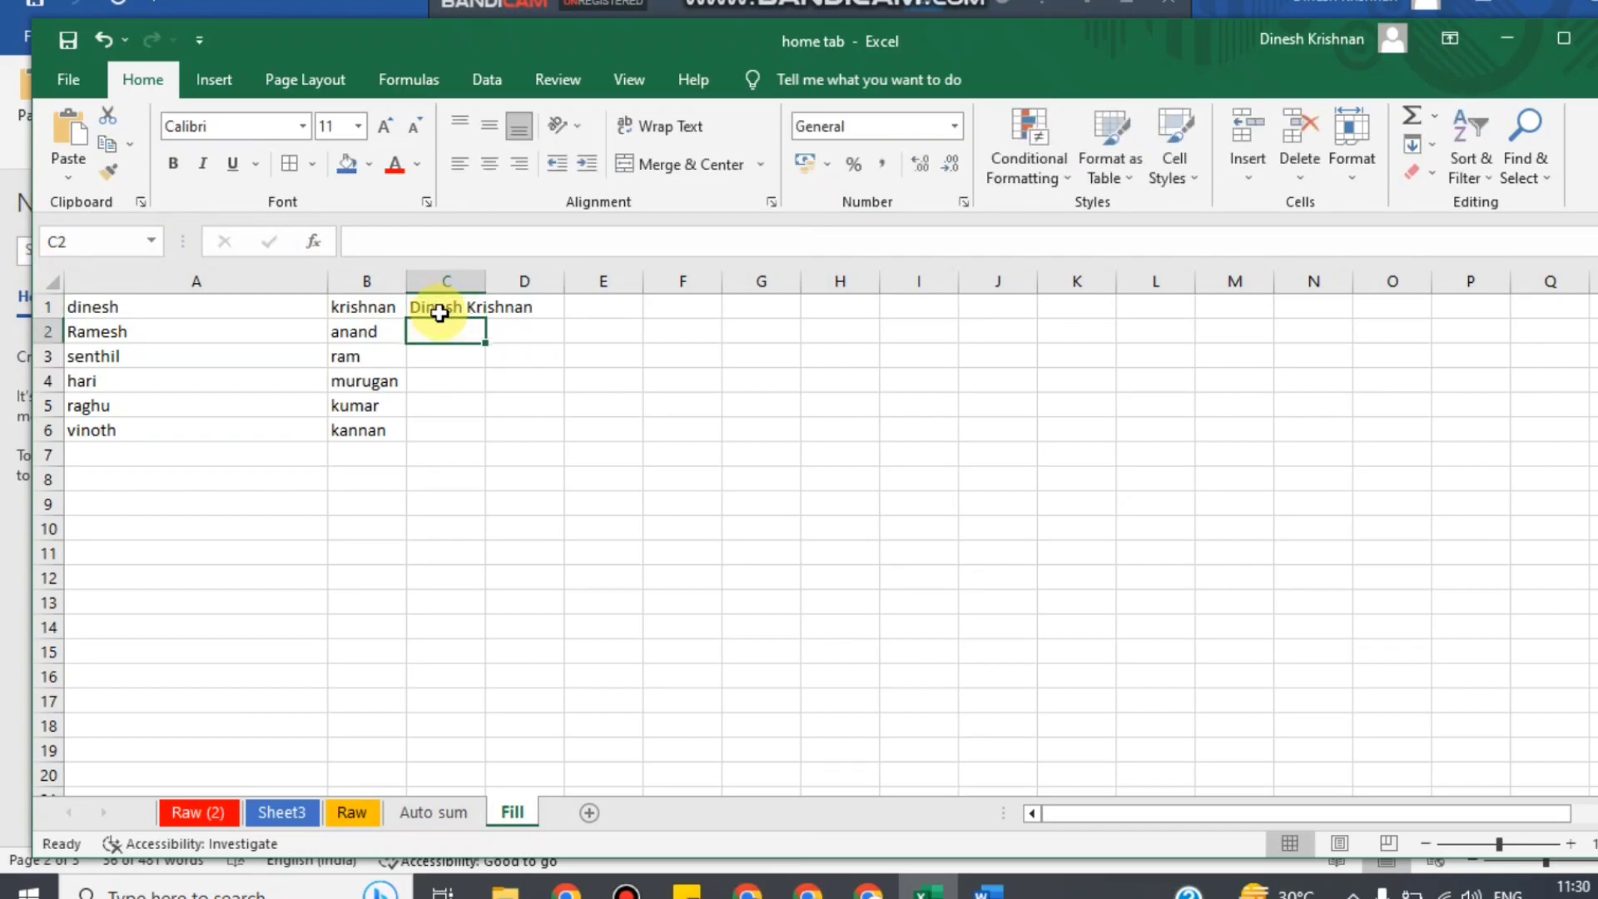
{"action": "double_click", "coordinate": [487, 280]}
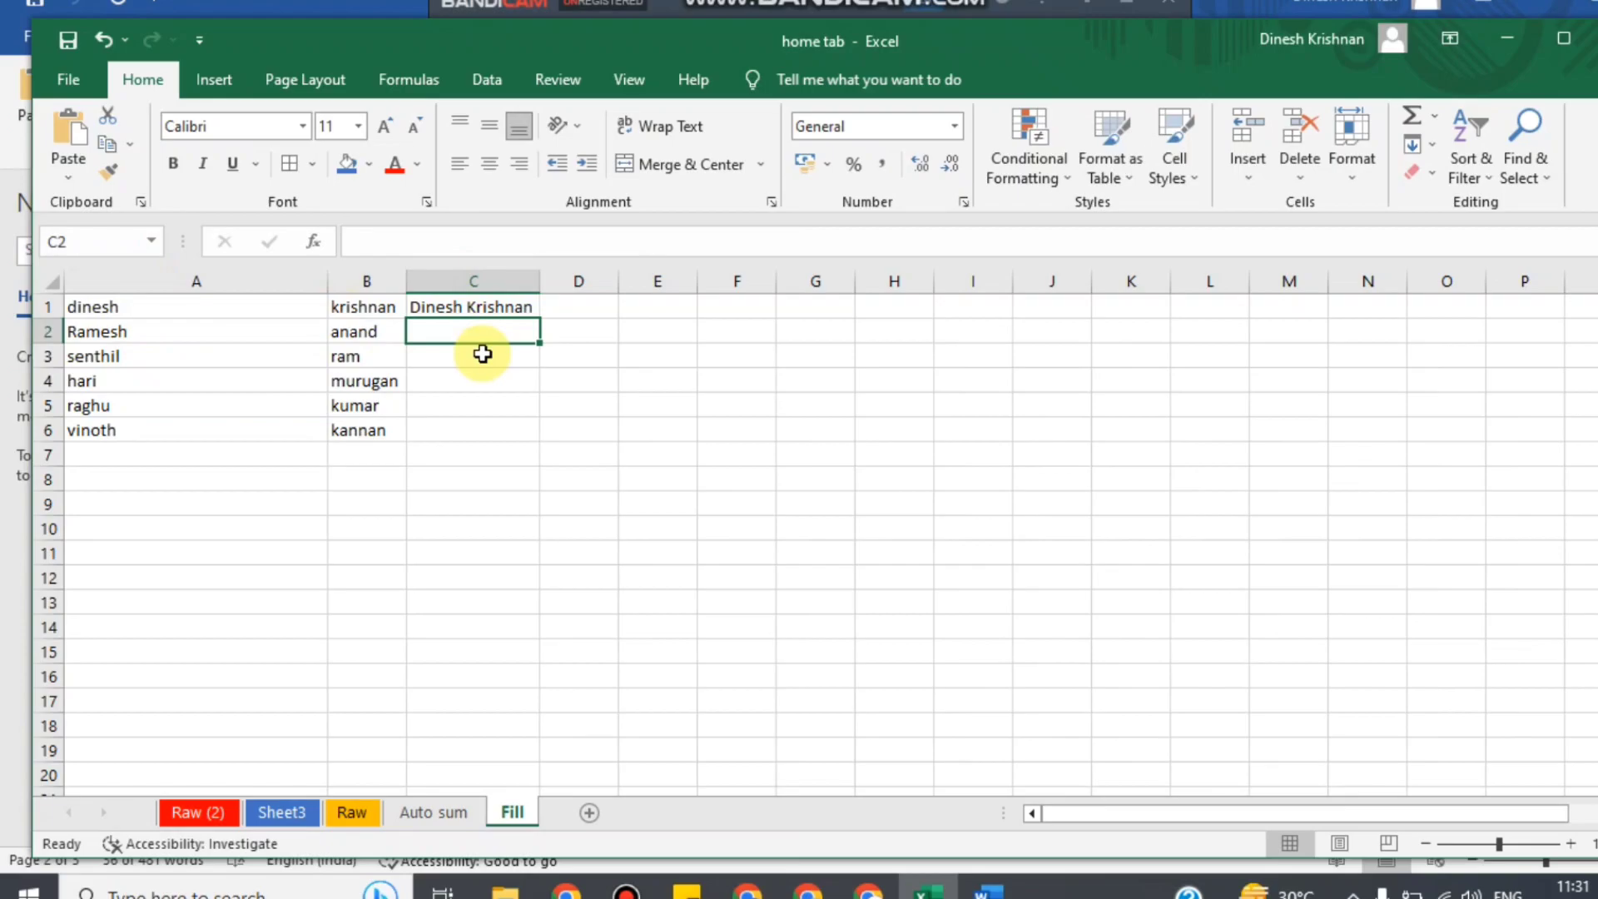
{"action": "left_click", "coordinate": [509, 306]}
{"action": "left_click_drag", "start_coordinate": [539, 319], "coordinate": [526, 439]}
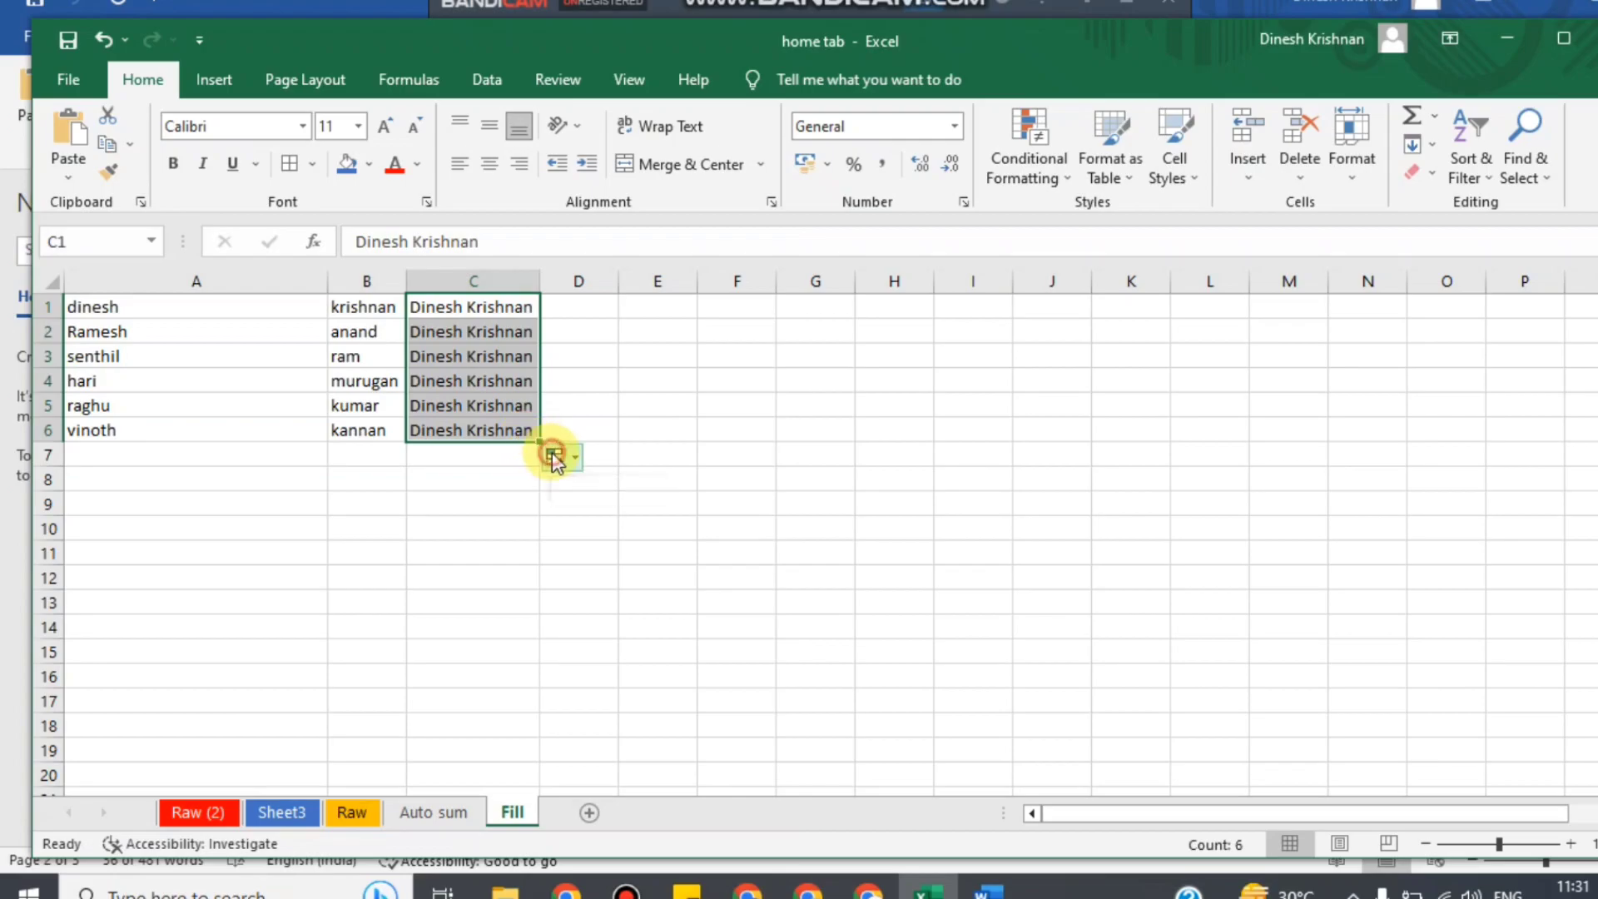
{"action": "left_click", "coordinate": [554, 458]}
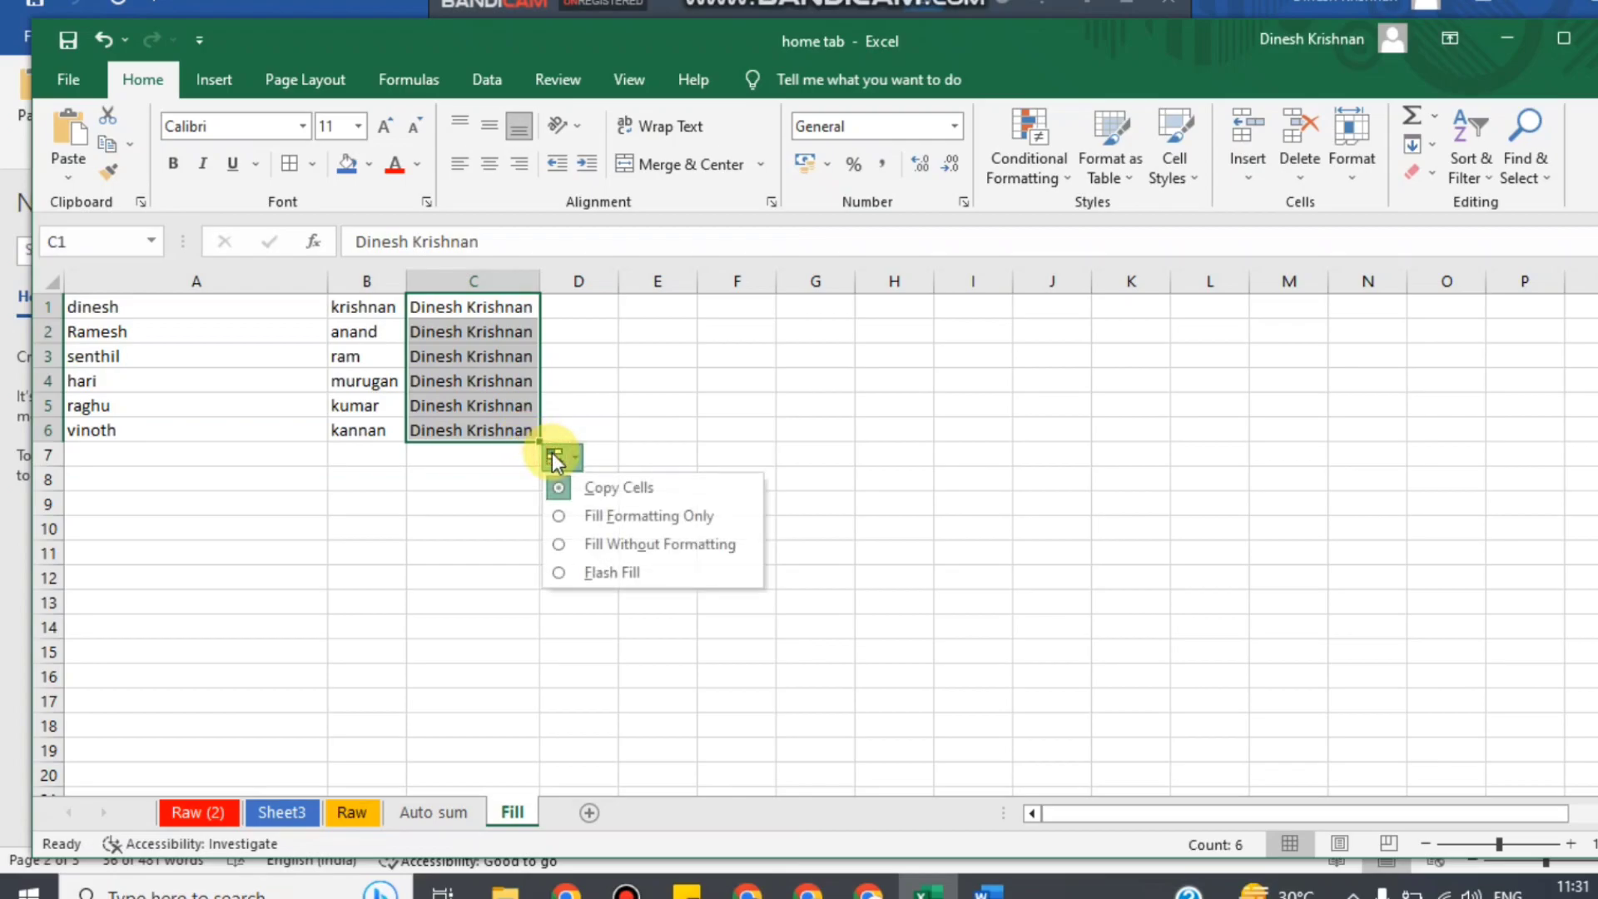
{"action": "left_click", "coordinate": [599, 574]}
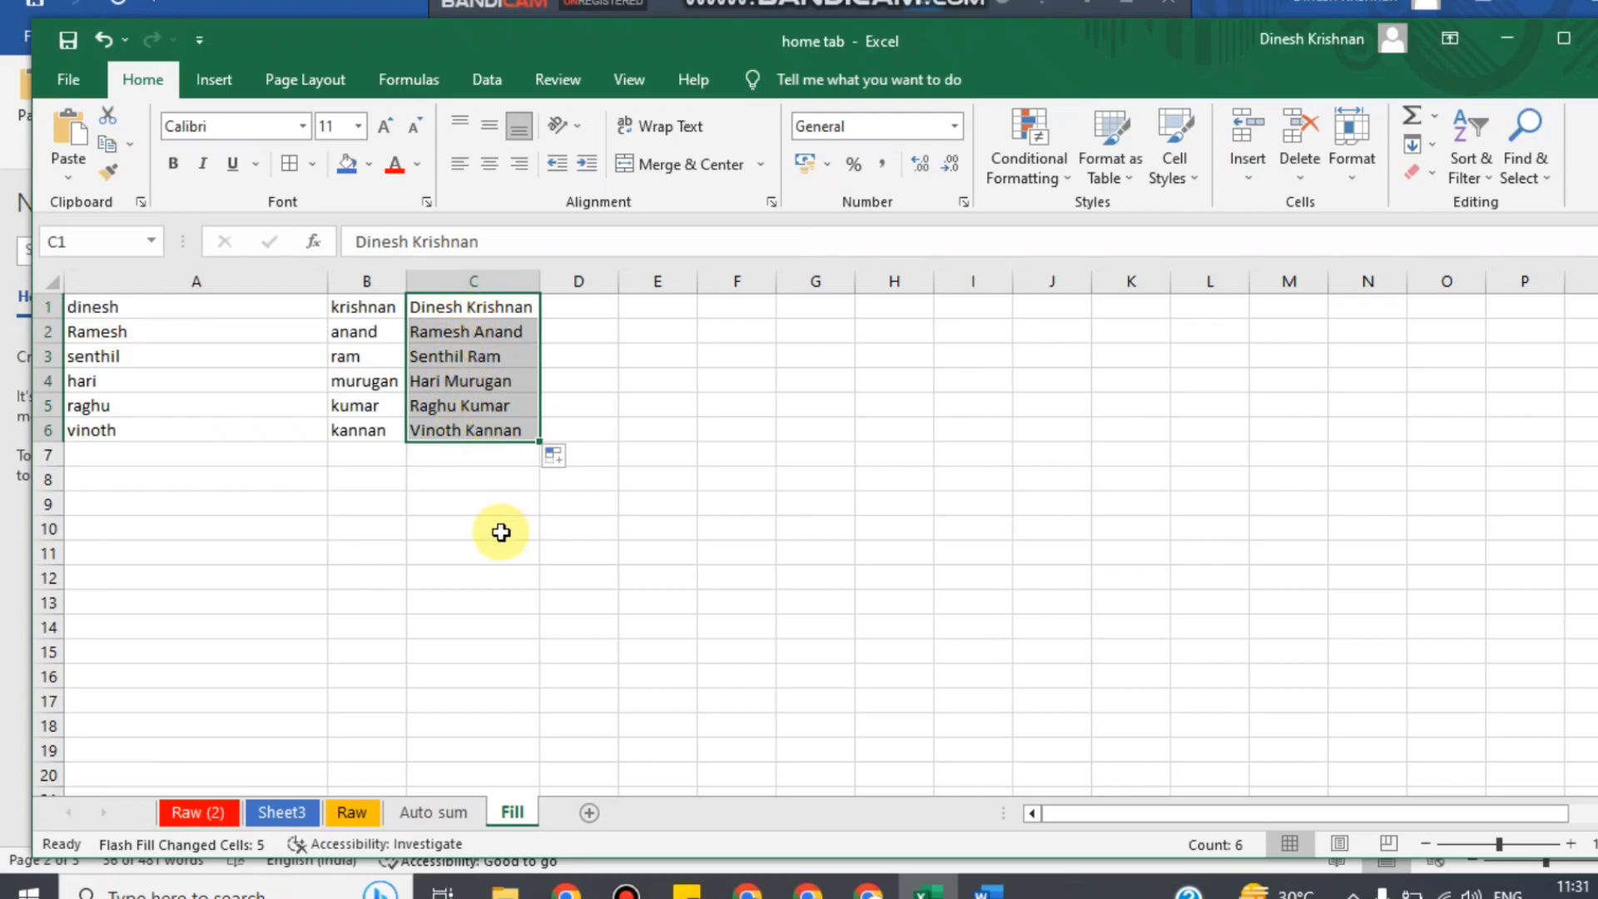
Copy the full names C1:C6 into A8:A13.
{"action": "left_click", "coordinate": [371, 527]}
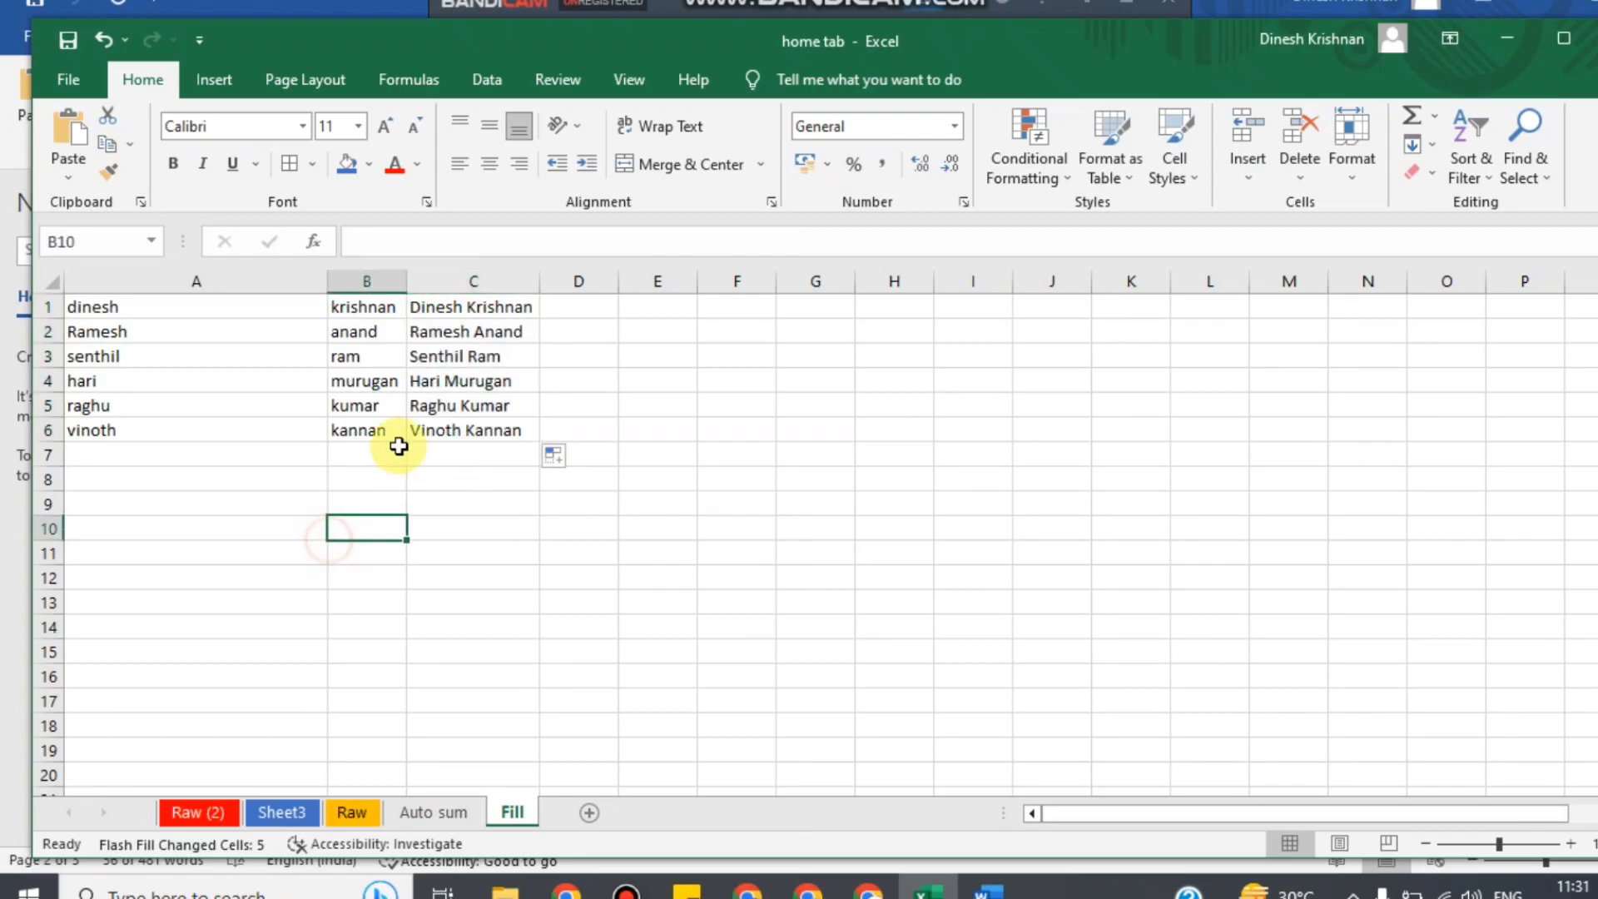
{"action": "left_click_drag", "start_coordinate": [483, 308], "coordinate": [474, 432]}
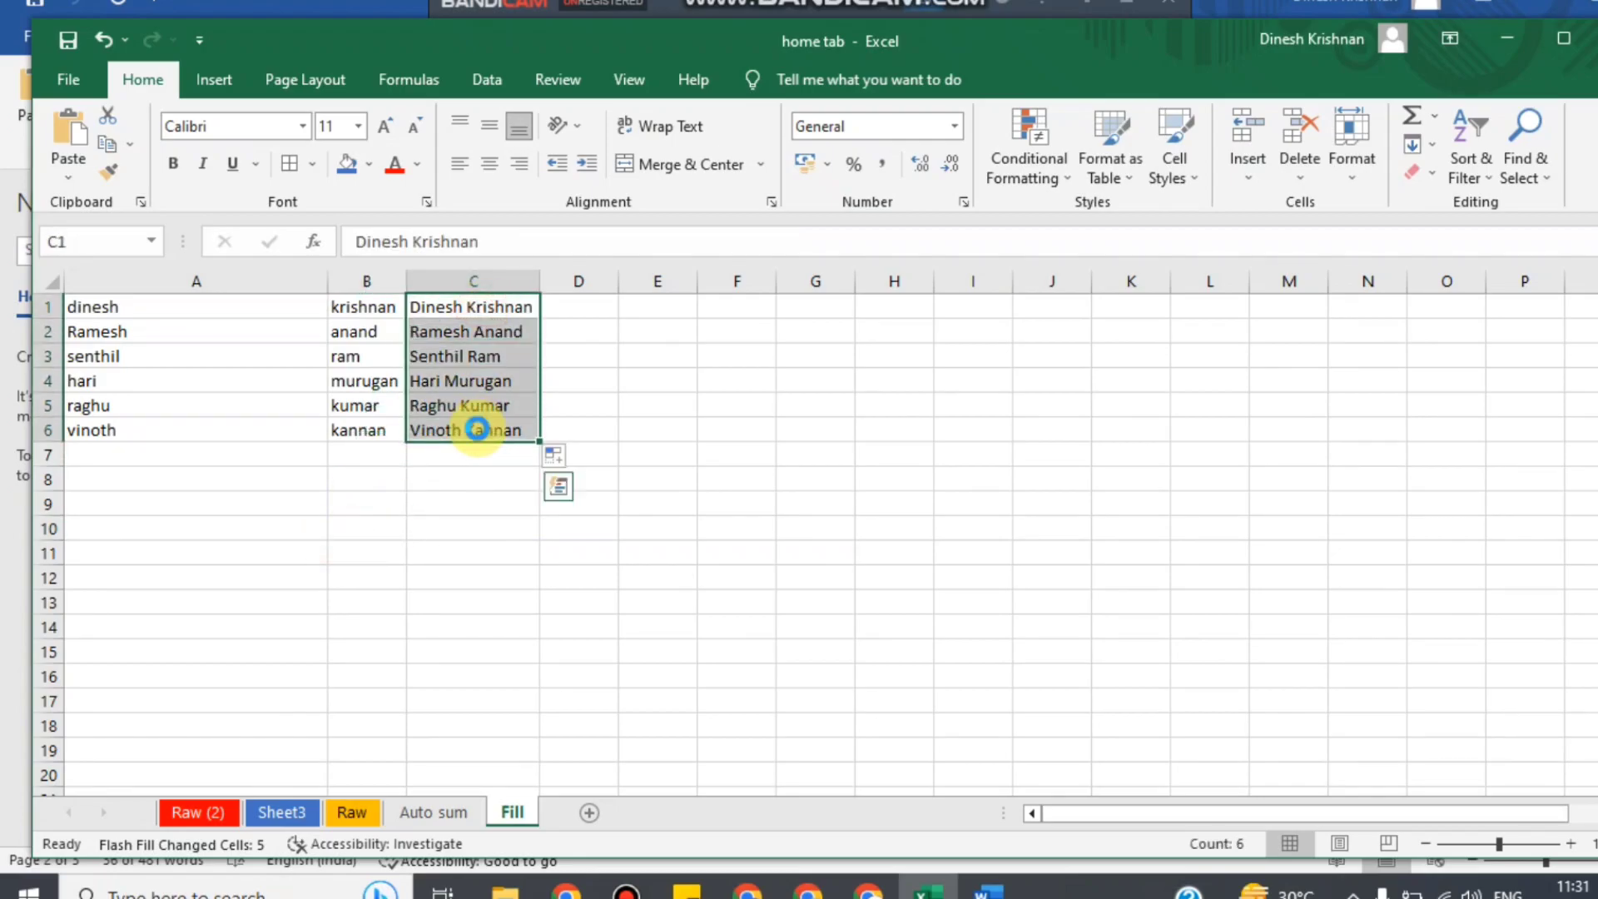
{"action": "key", "text": "ctrl+c"}
{"action": "left_click", "coordinate": [187, 483]}
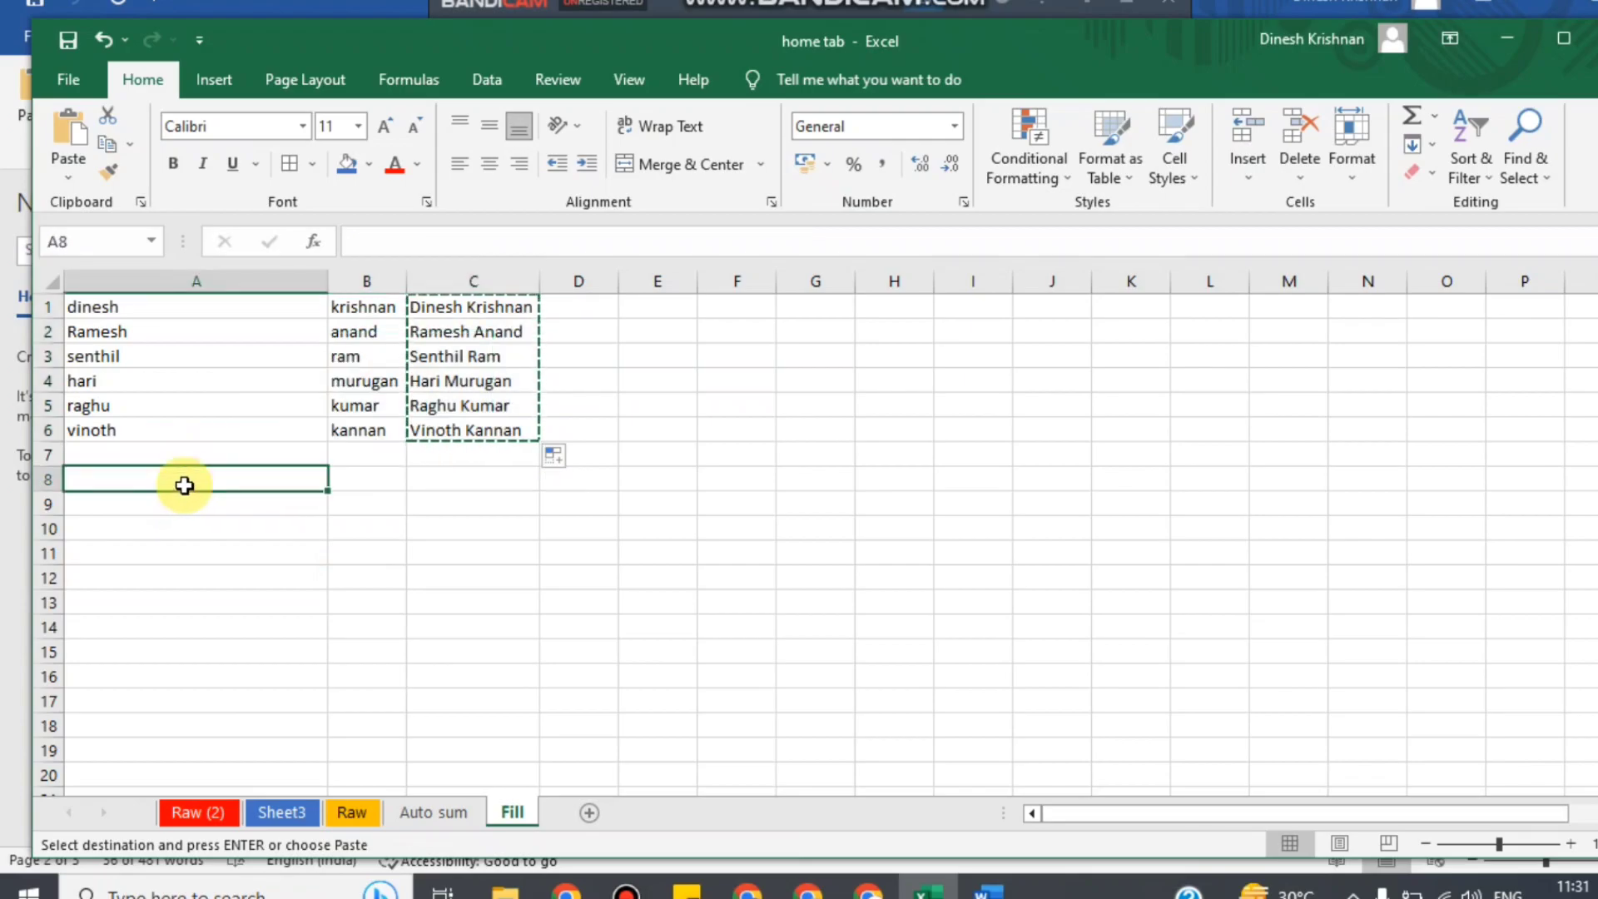
{"action": "key", "text": "ctrl+v"}
{"action": "left_click", "coordinate": [356, 476]}
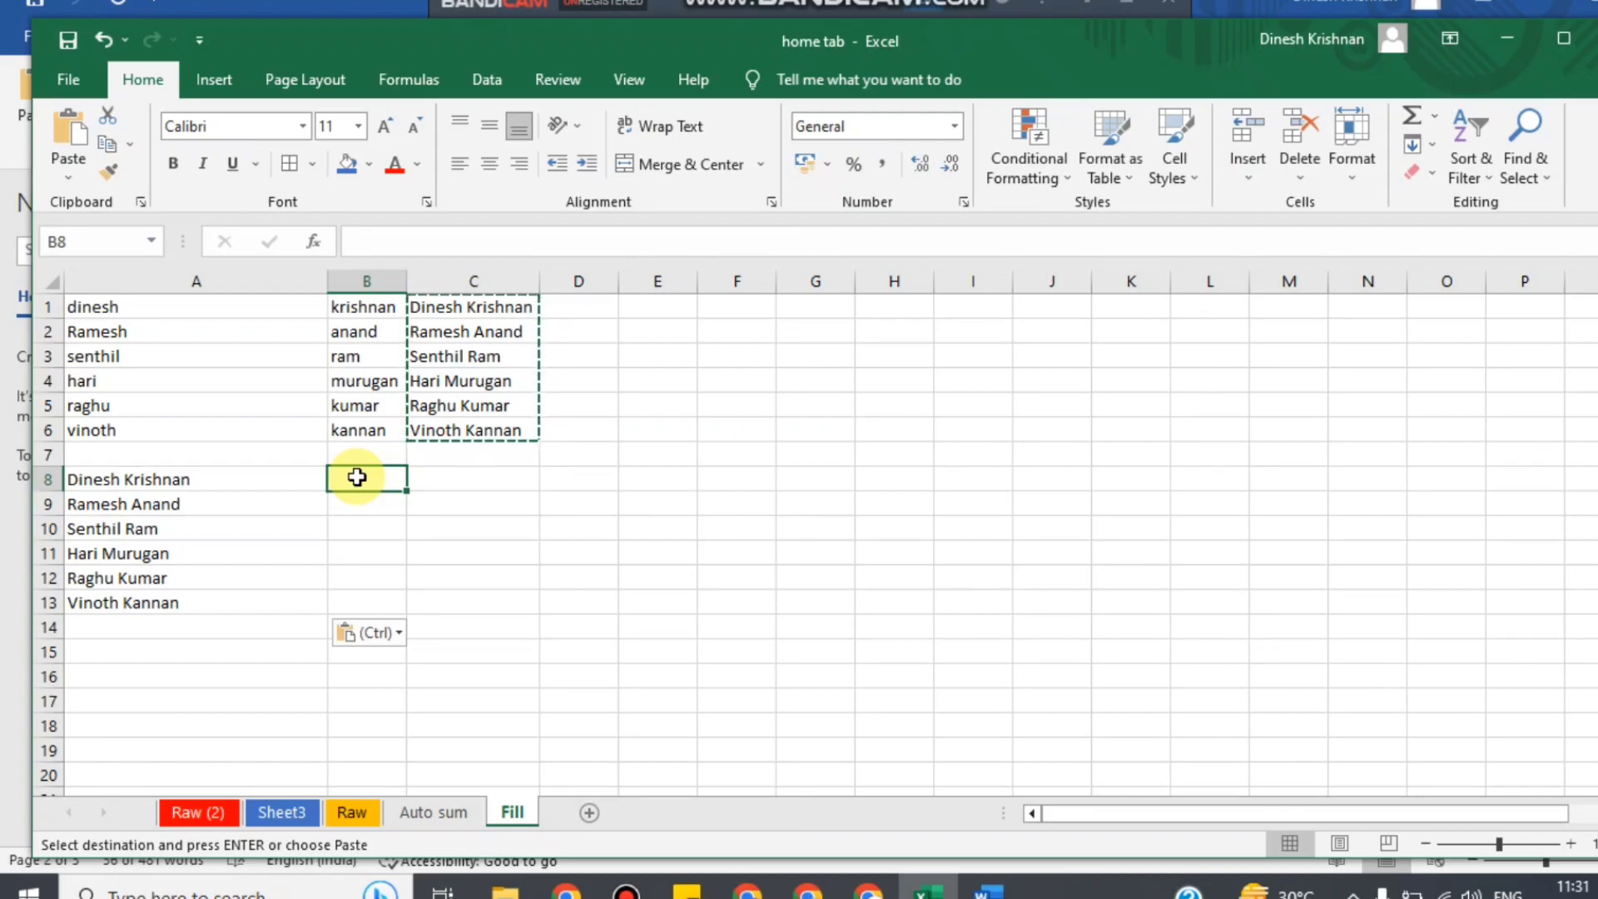
{"action": "key", "text": "Escape"}
Enter 'Krishnan' in B8 and Flash Fill B9:B13 with each matching last name.
{"action": "type", "text": "Krishnan"}
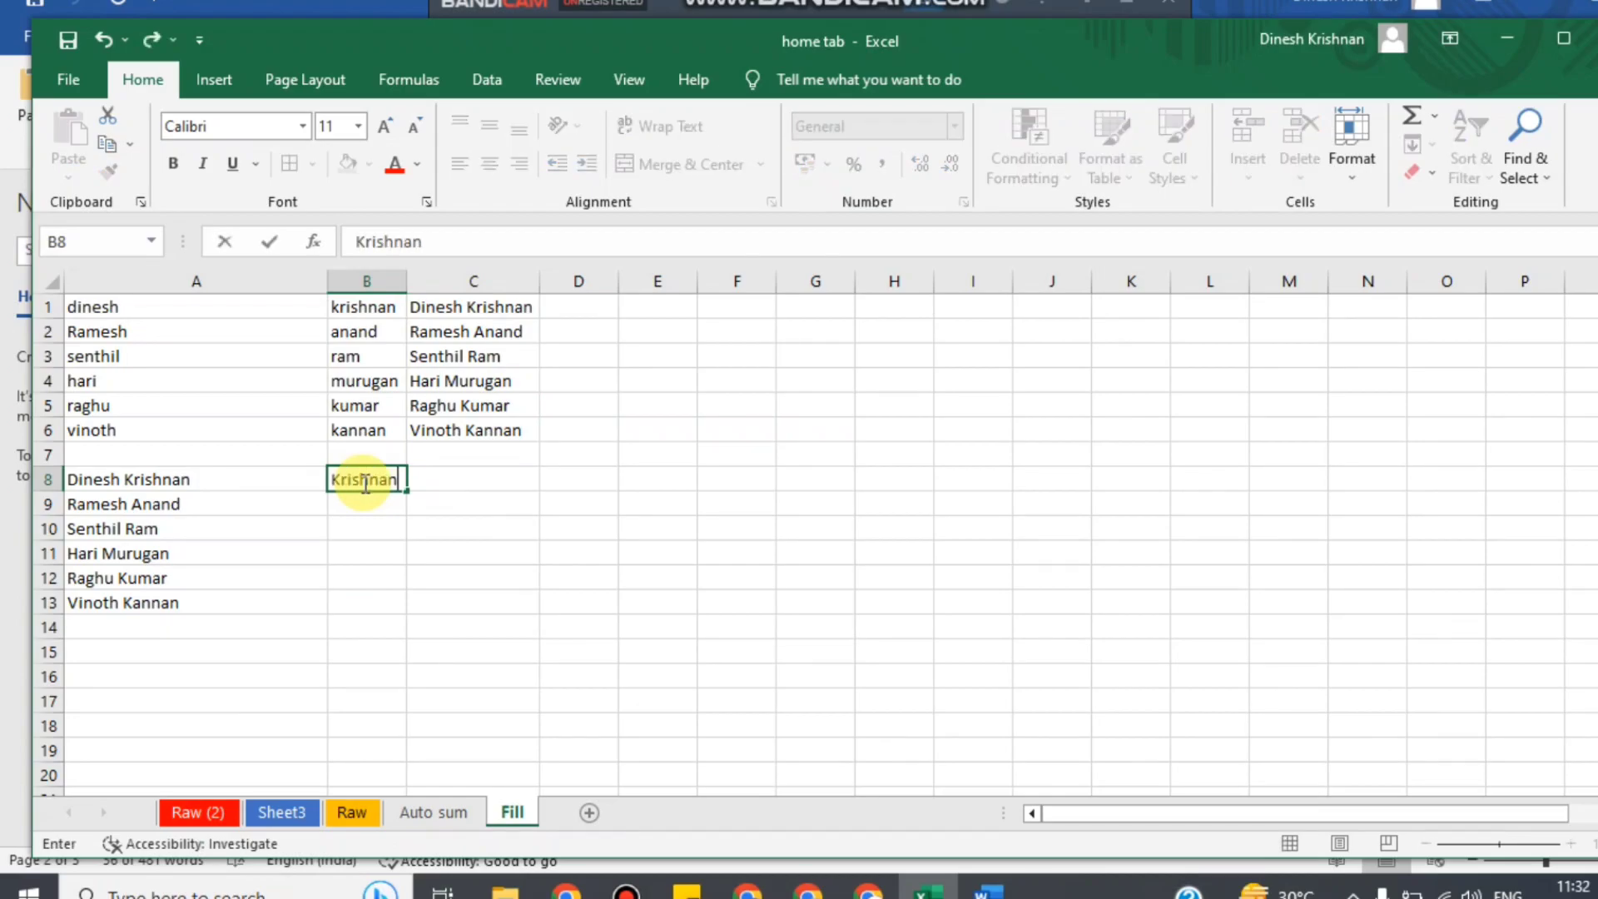
{"action": "key", "text": "Return"}
{"action": "left_click", "coordinate": [363, 482]}
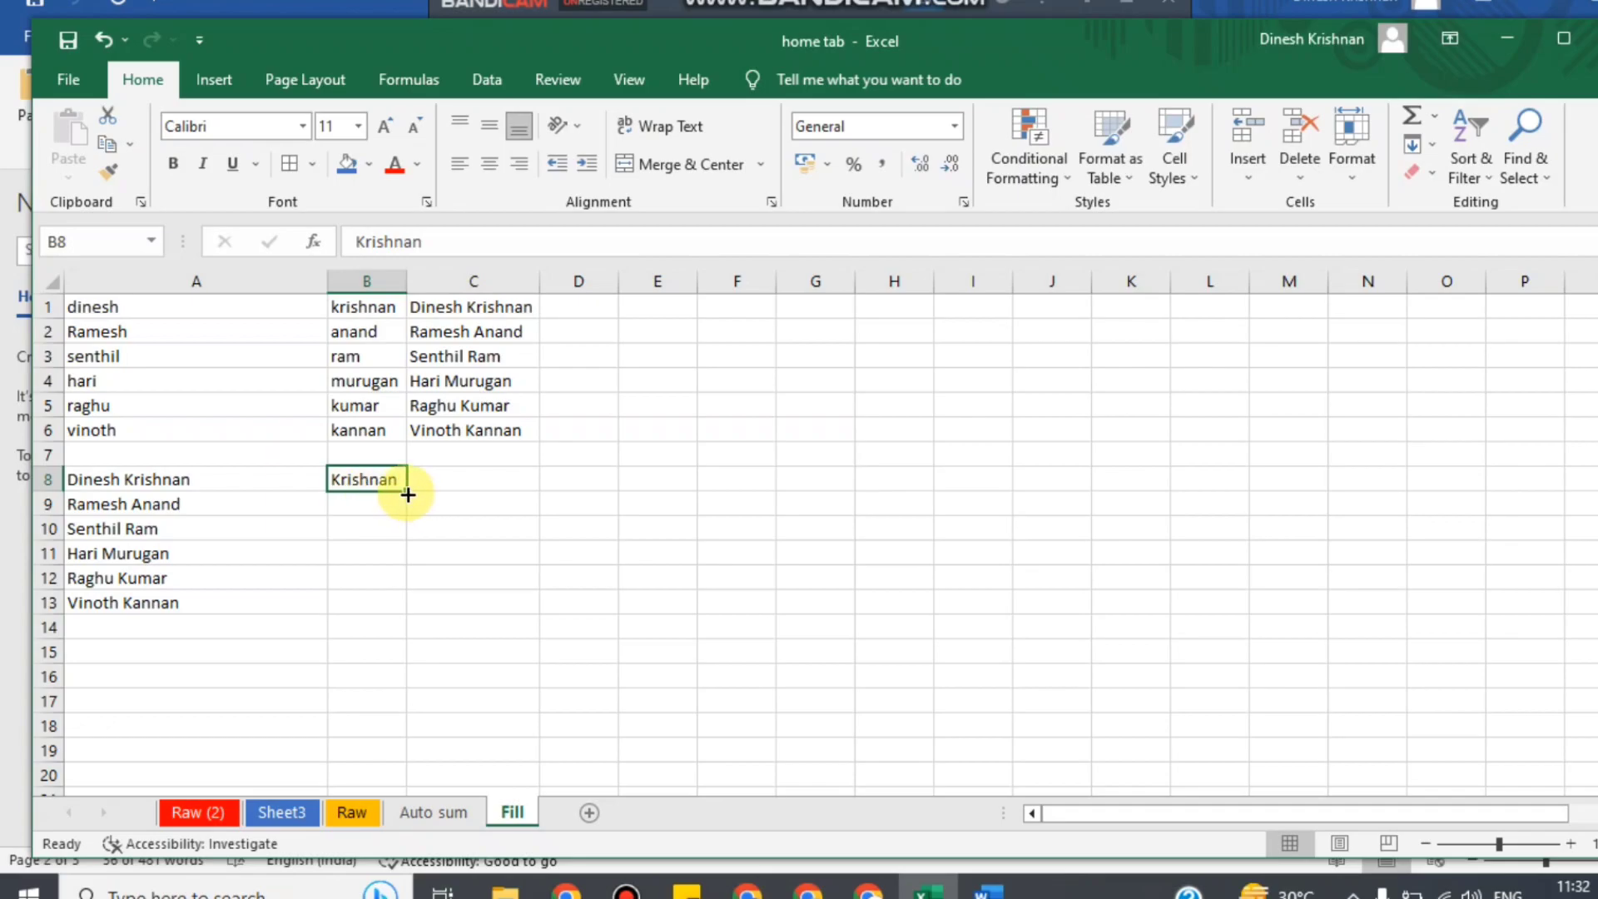
{"action": "left_click_drag", "start_coordinate": [409, 493], "coordinate": [387, 614]}
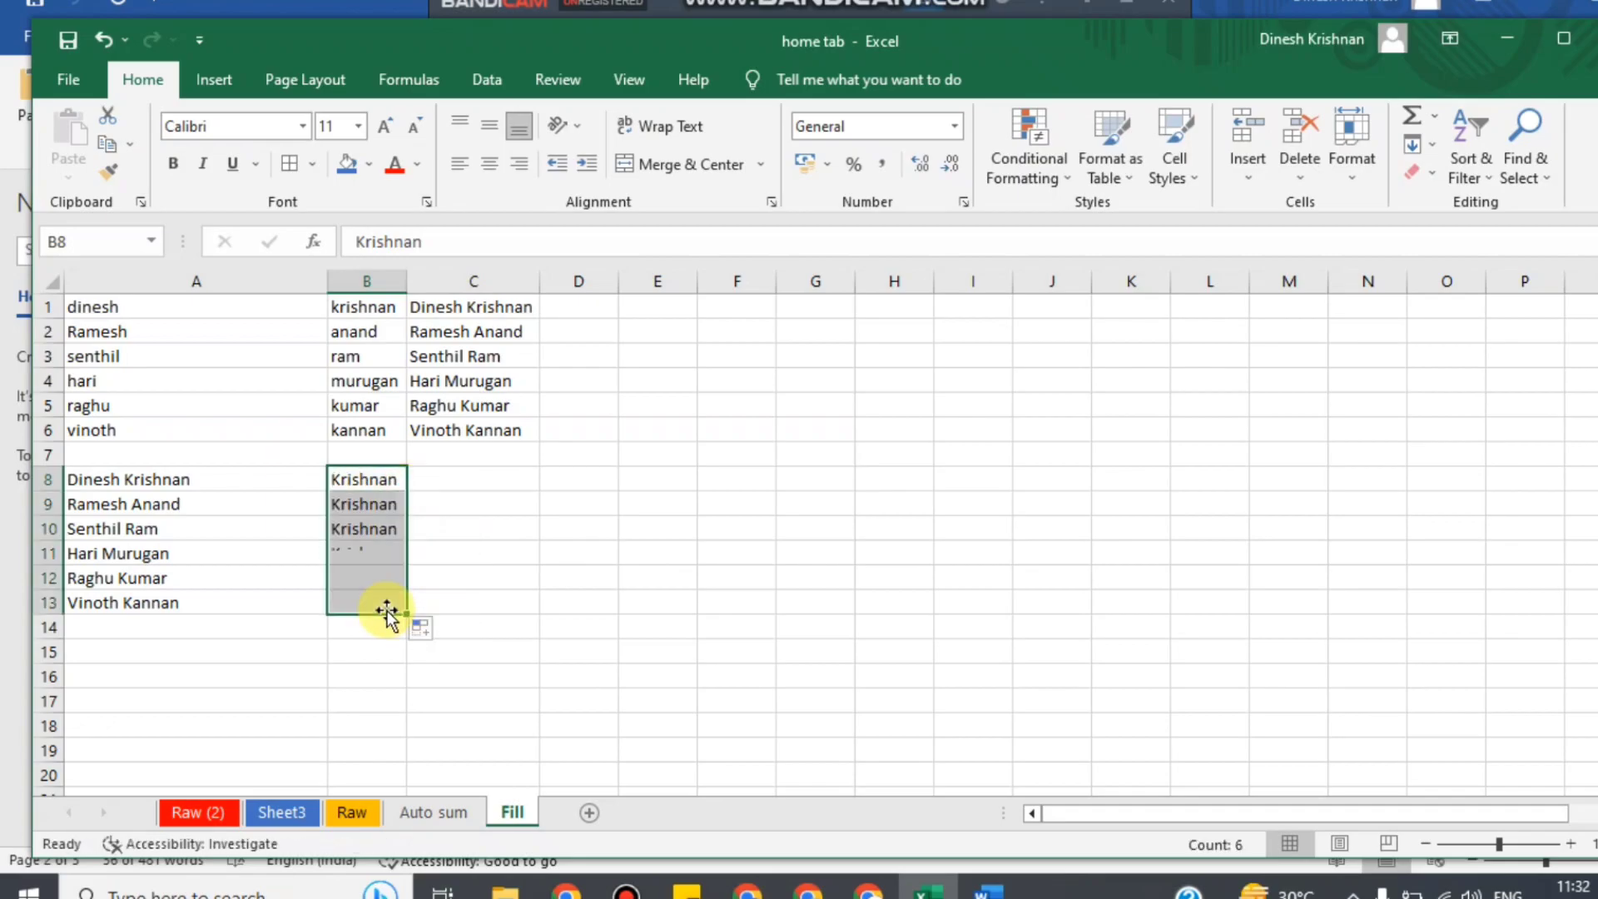
{"action": "left_click", "coordinate": [425, 631]}
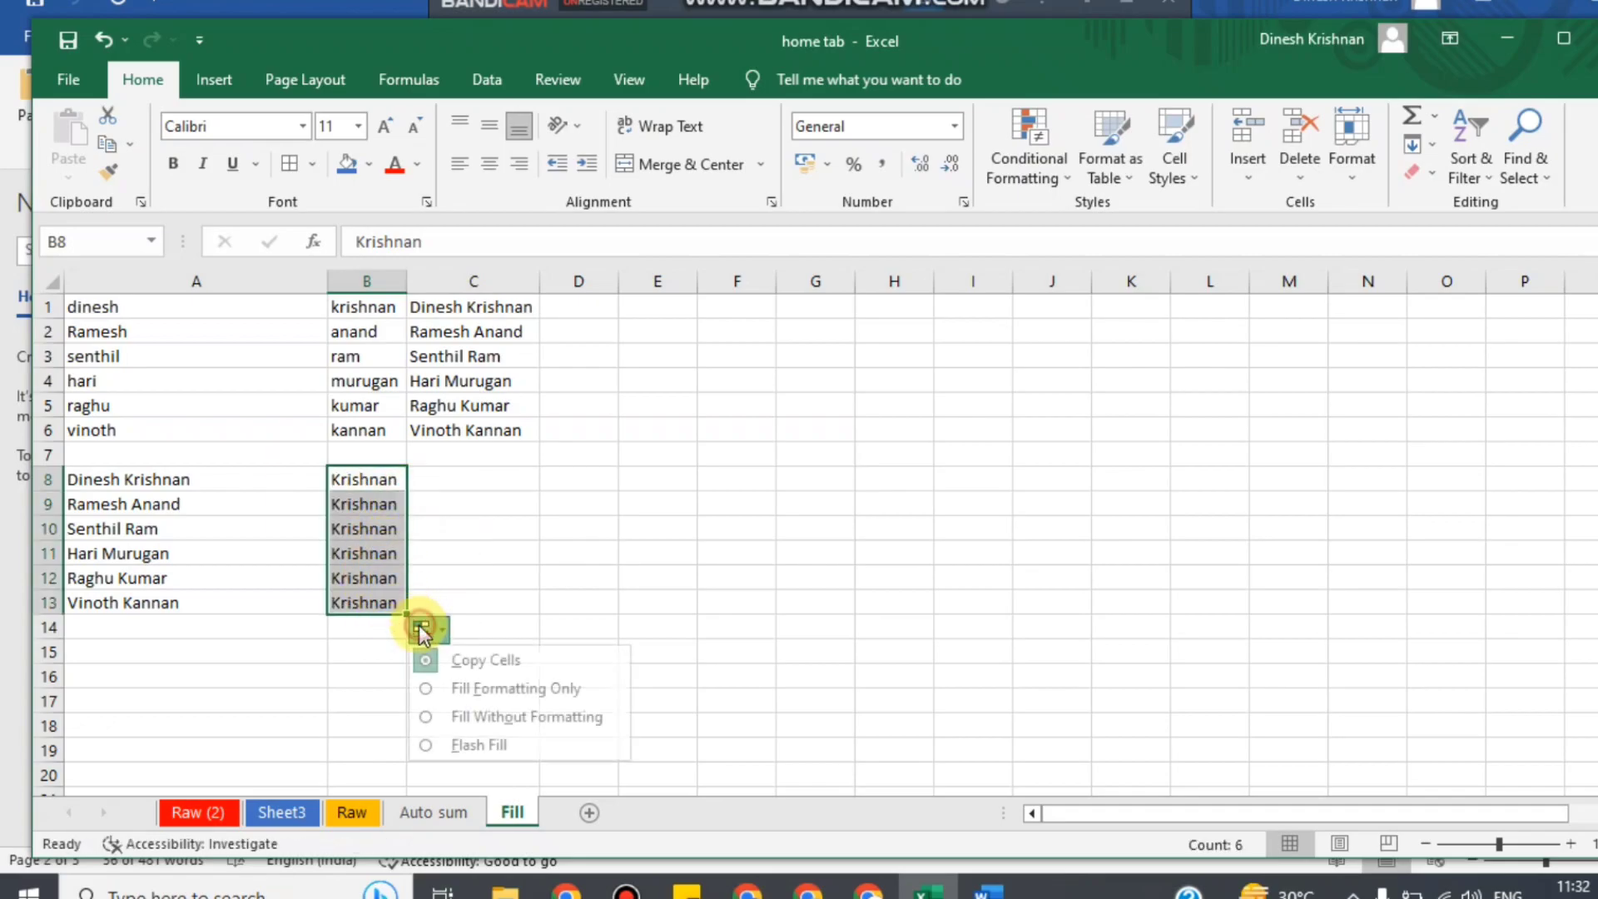
{"action": "left_click", "coordinate": [441, 745]}
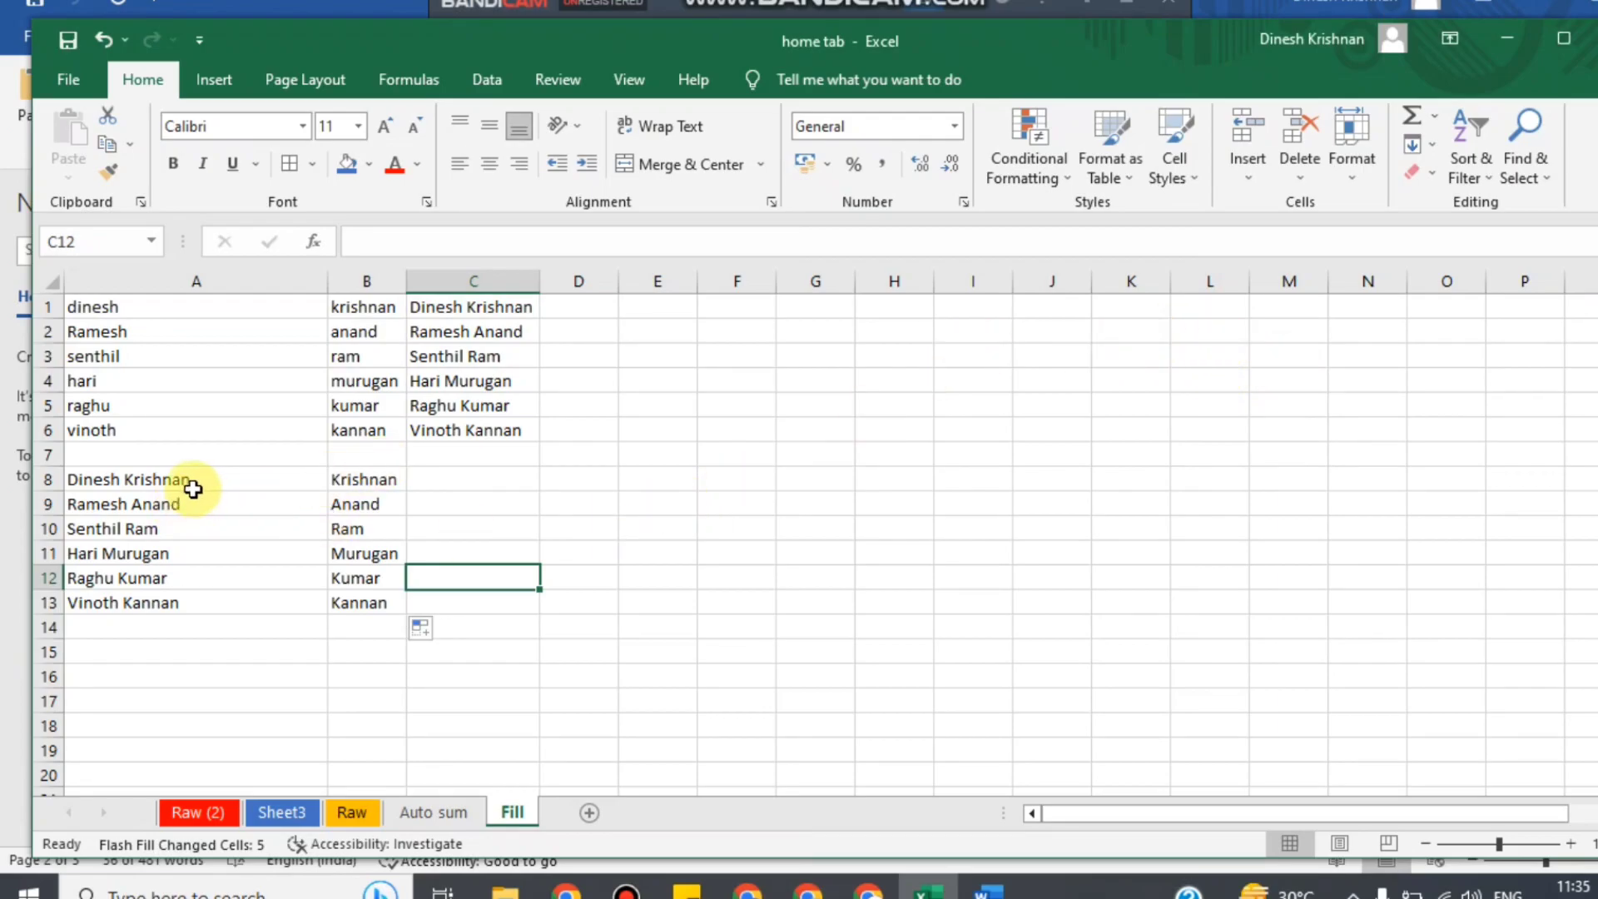
{"action": "left_click", "coordinate": [193, 483]}
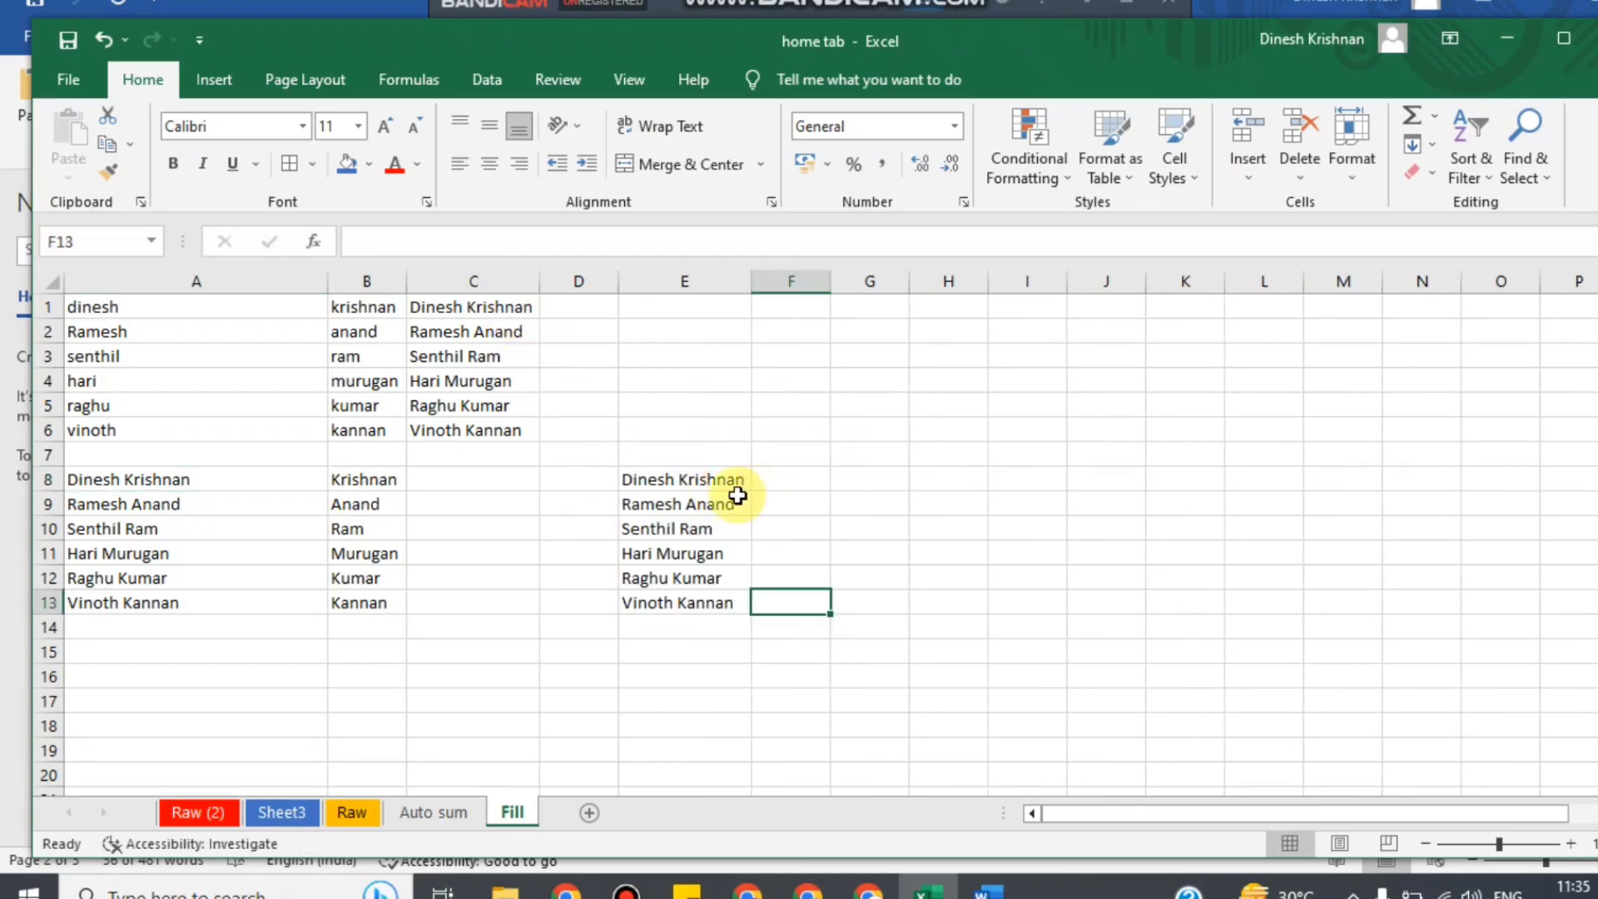
{"action": "left_click", "coordinate": [722, 482]}
{"action": "left_click", "coordinate": [791, 484]}
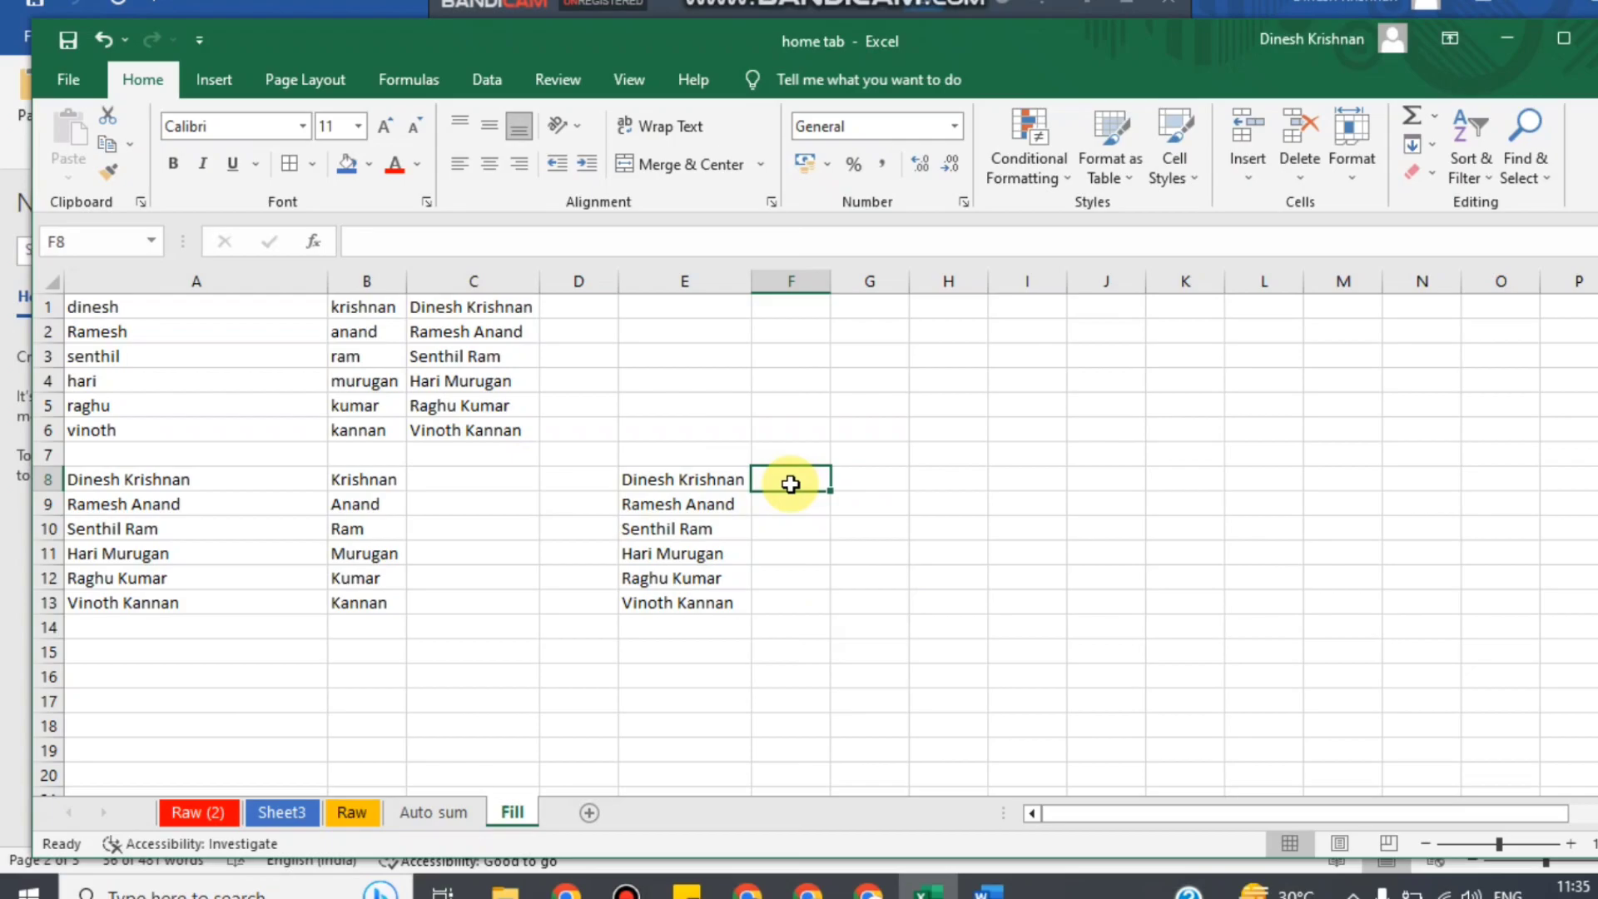
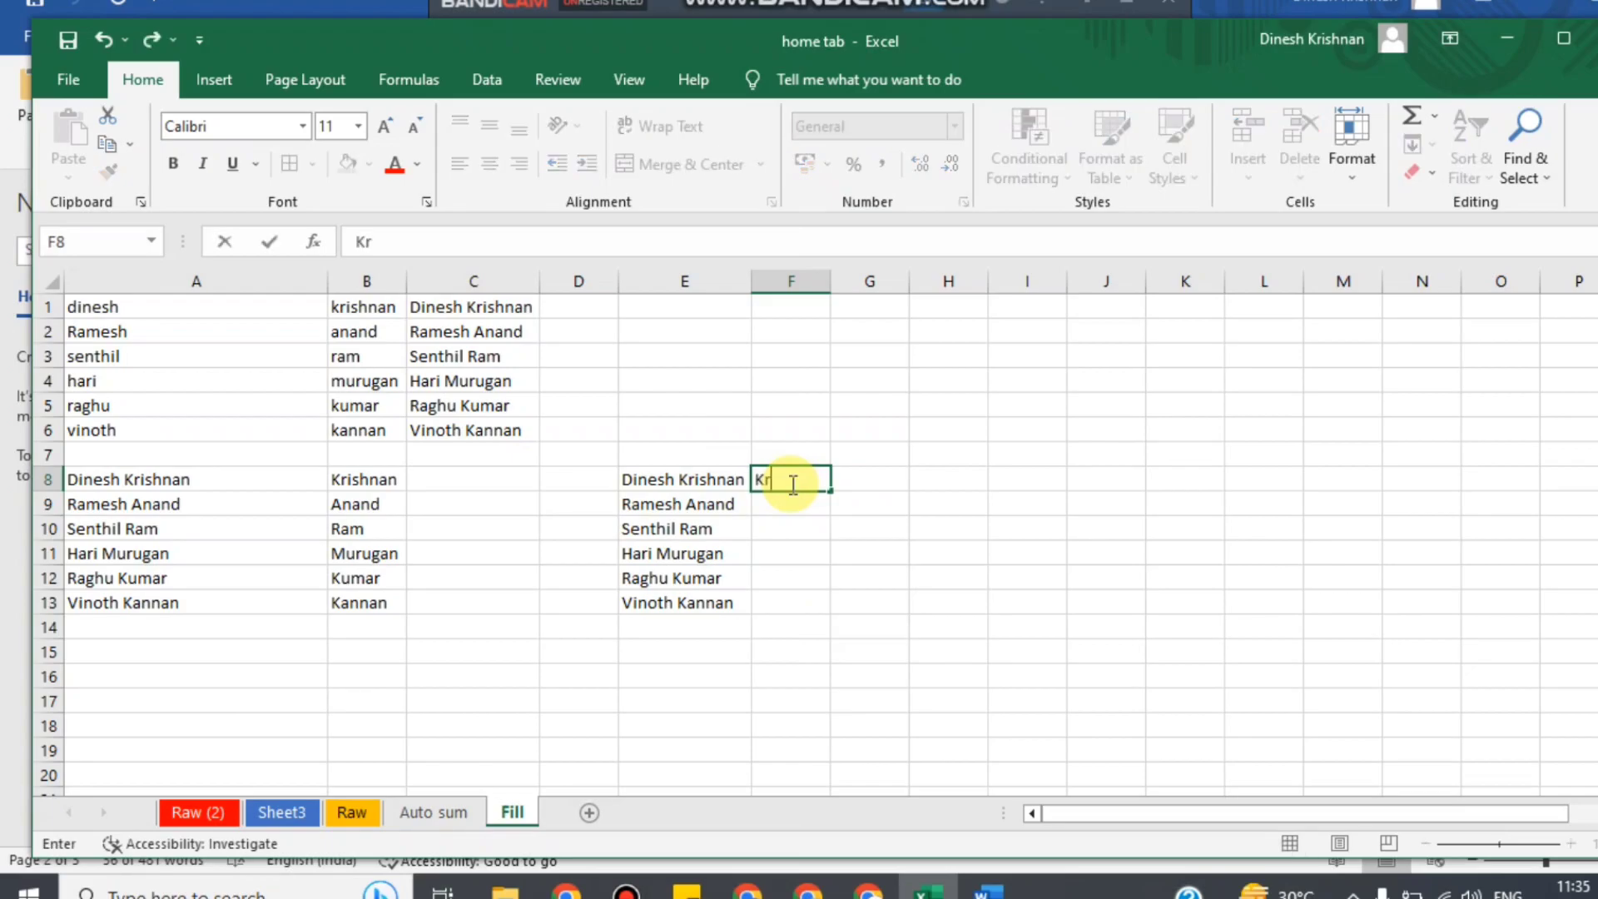
{"action": "type", "text": "nesh"}
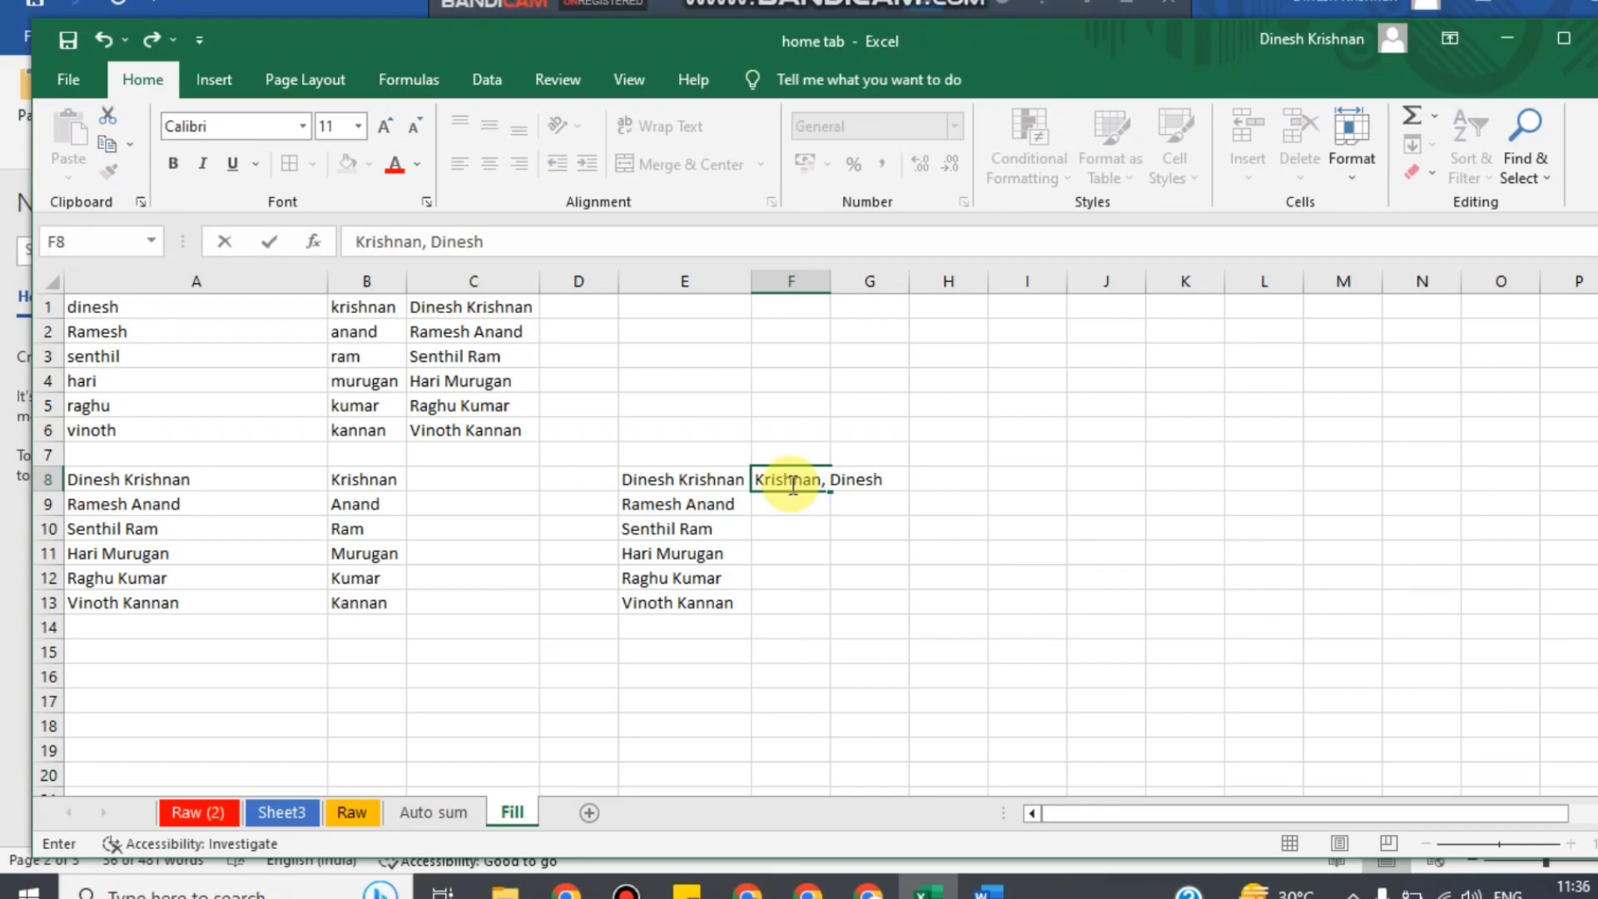
{"action": "key", "text": "Return"}
{"action": "left_click", "coordinate": [791, 485]}
{"action": "left_click_drag", "start_coordinate": [830, 491], "coordinate": [831, 606]}
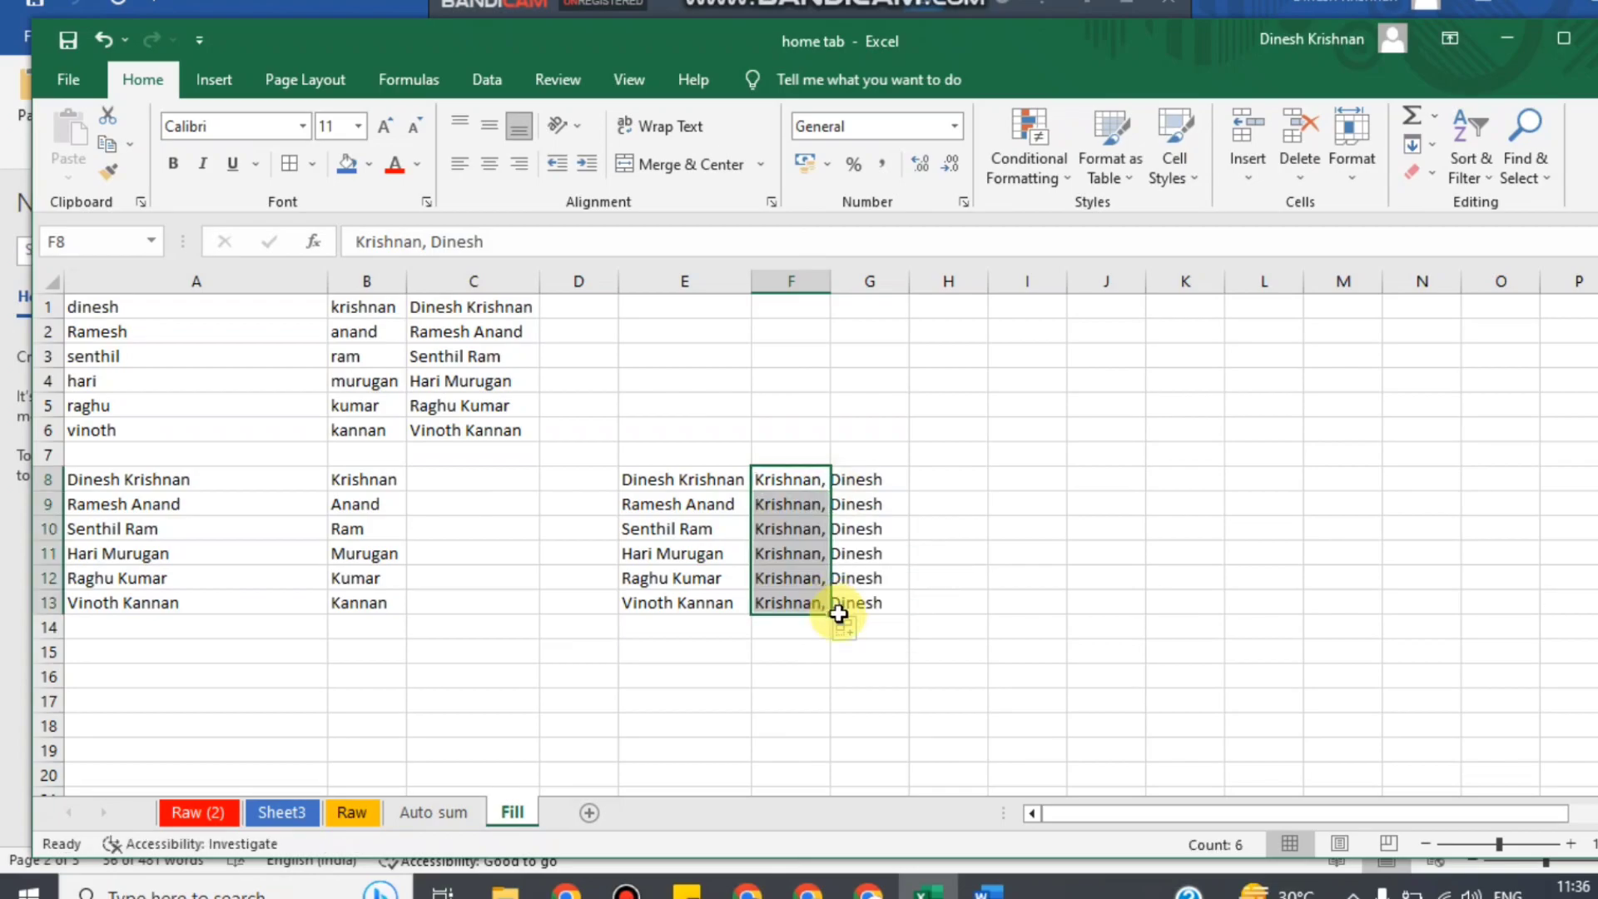
{"action": "left_click", "coordinate": [847, 631]}
{"action": "left_click", "coordinate": [880, 743]}
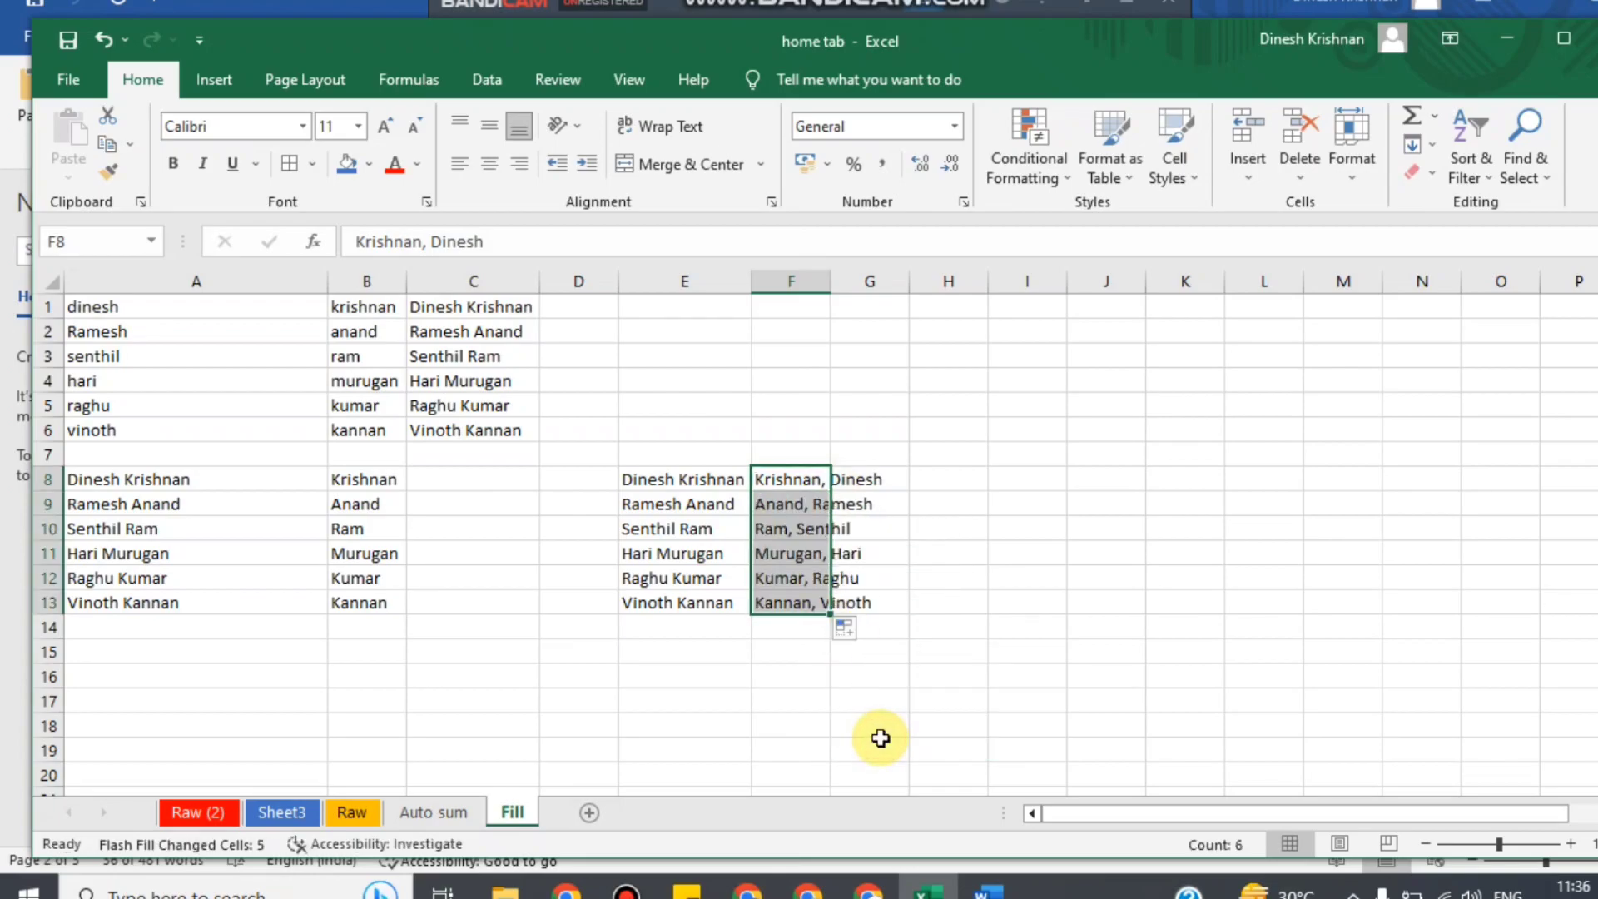
{"action": "left_click", "coordinate": [789, 749]}
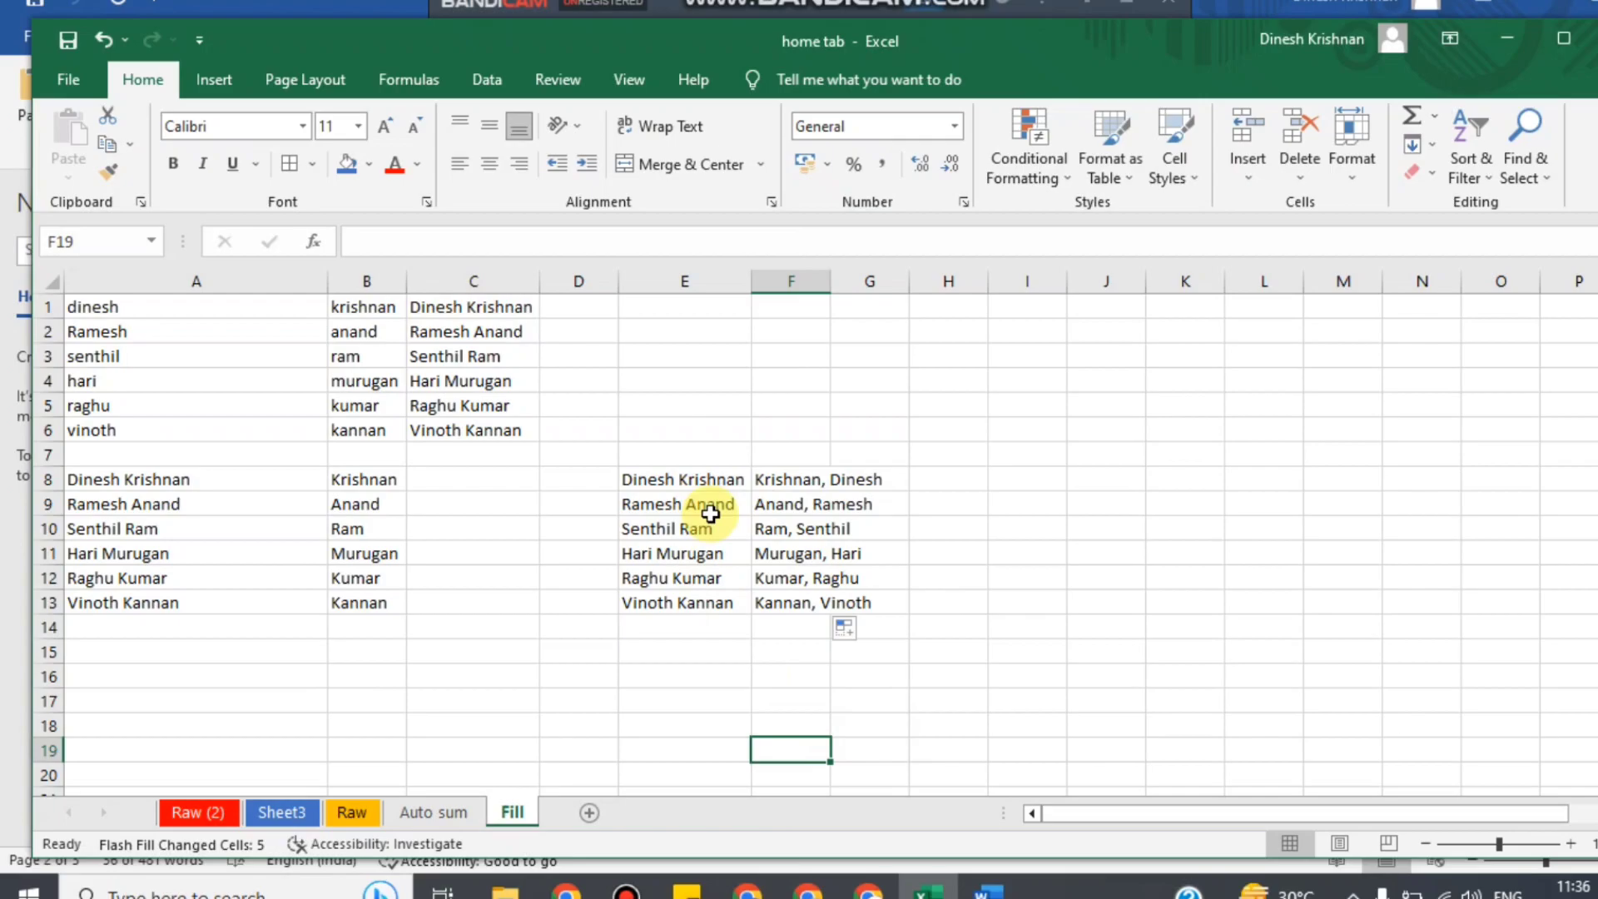